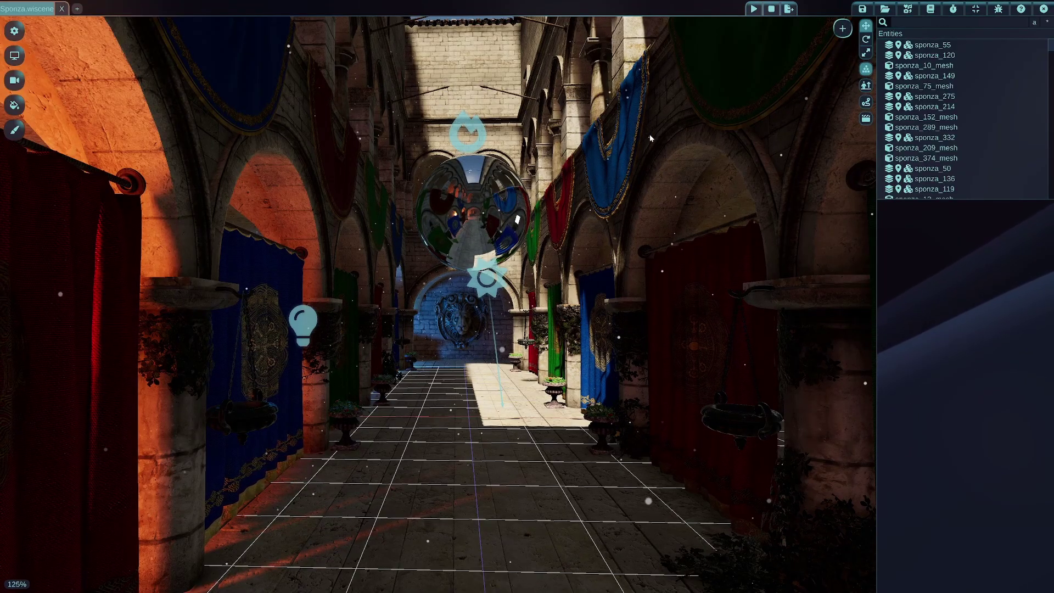
# Step: Add a camera entity to the scene and open its camera component settings
pyautogui.click(843, 28)
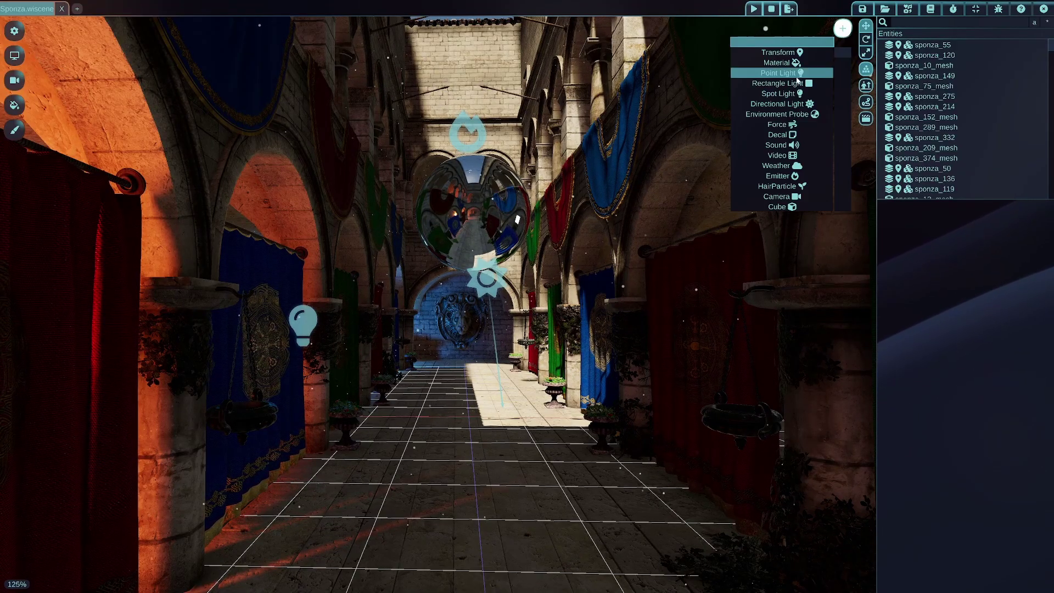
pyautogui.click(790, 197)
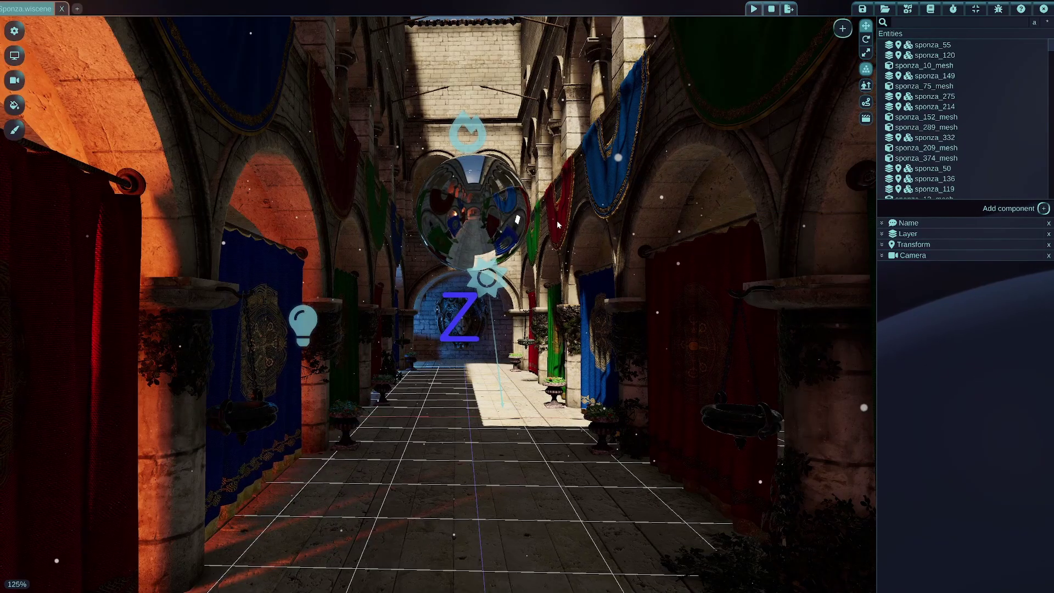
pyautogui.press('s')
pyautogui.press('a')
pyautogui.moveTo(557, 221); pyautogui.dragTo(513, 252, button='middle')
pyautogui.press('d')
pyautogui.moveTo(446, 253); pyautogui.dragTo(323, 288, button='middle')
pyautogui.press('d')
pyautogui.moveTo(774, 159); pyautogui.dragTo(1015, 162, button='middle')
pyautogui.press('a')
pyautogui.moveTo(483, 329); pyautogui.dragTo(618, 329, button='middle')
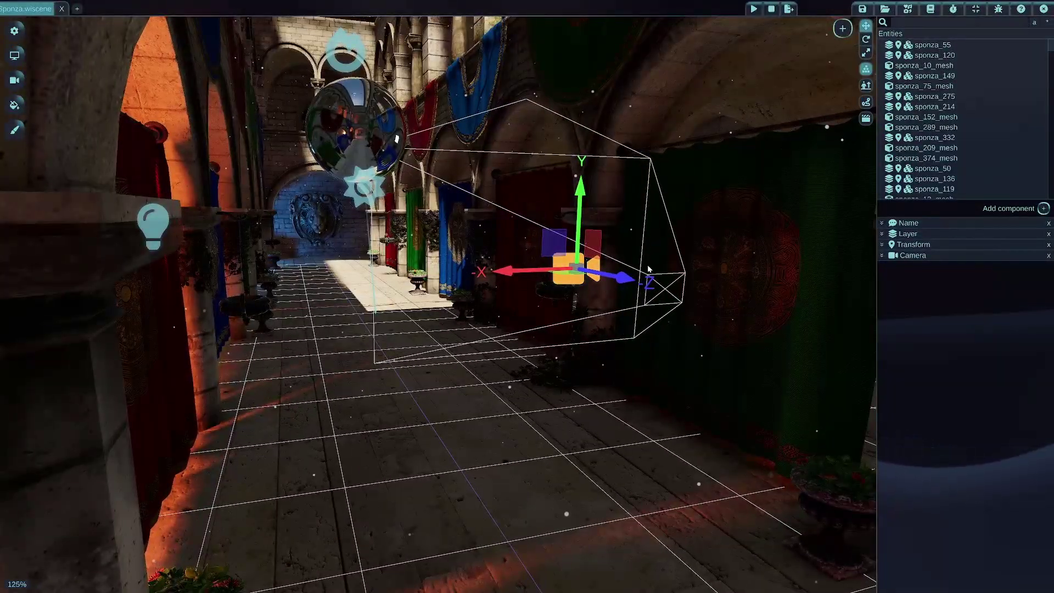
pyautogui.moveTo(568, 160); pyautogui.dragTo(508, 141, button='right')
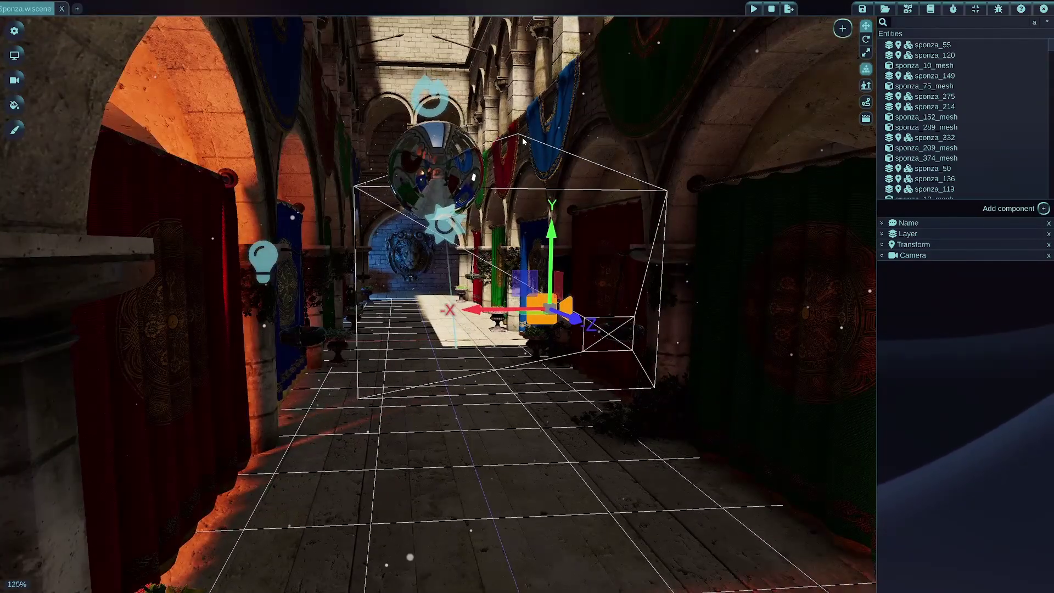
pyautogui.moveTo(490, 135); pyautogui.dragTo(522, 137, button='middle')
pyautogui.press('a')
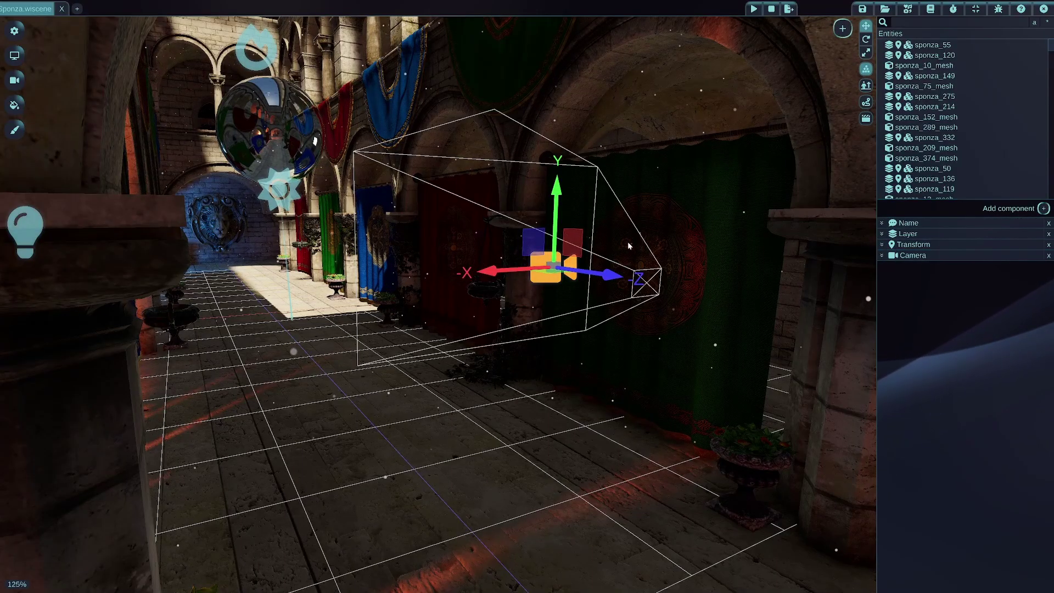
pyautogui.click(883, 258)
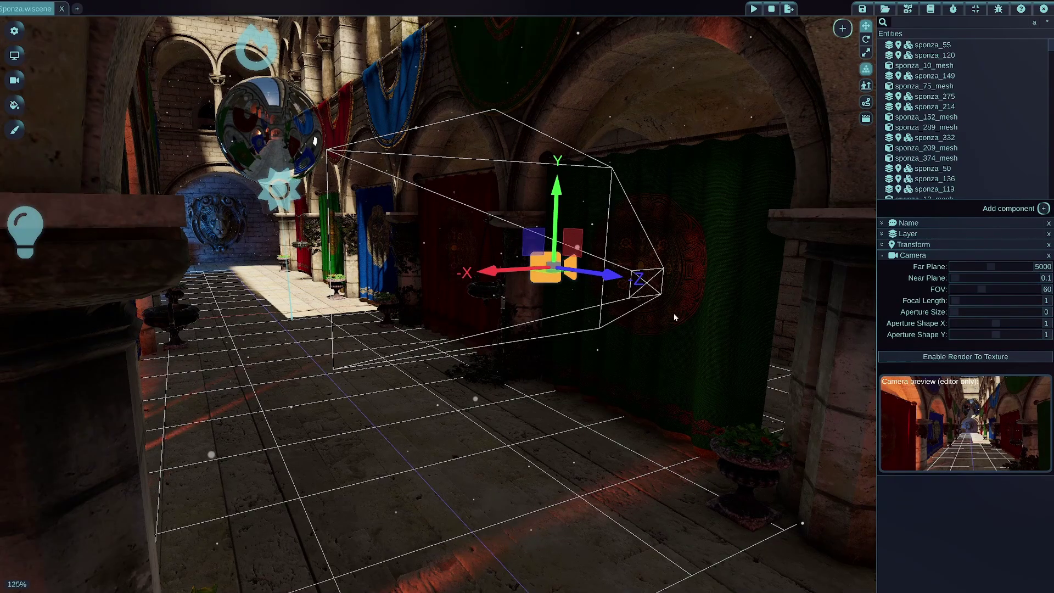
# Step: Reposition the camera within the corridor while checking its preview image
pyautogui.moveTo(569, 254); pyautogui.dragTo(613, 247)
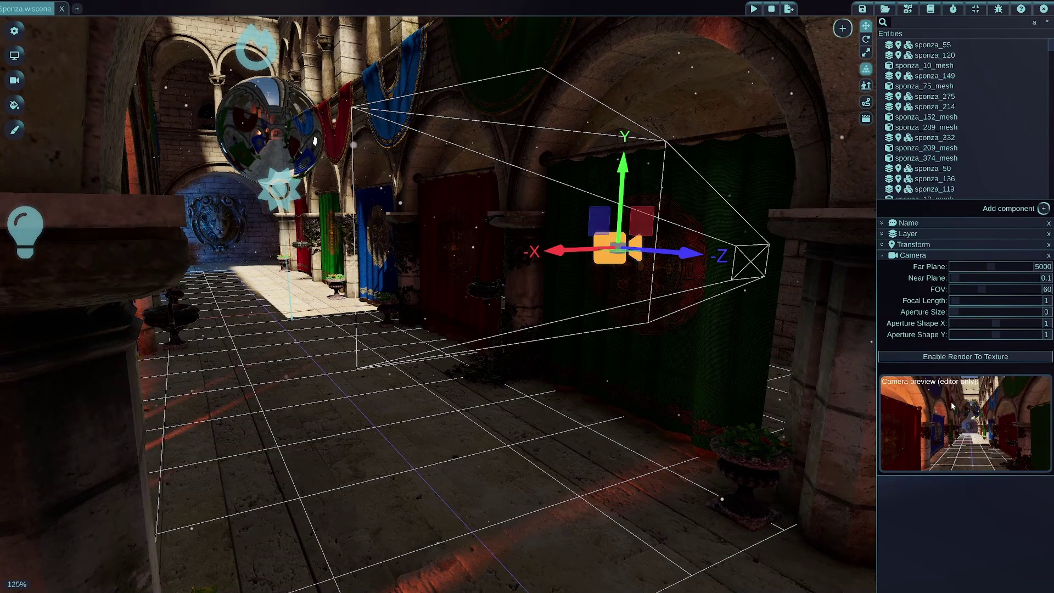
pyautogui.press('d')
pyautogui.moveTo(710, 386); pyautogui.dragTo(370, 387, button='middle')
pyautogui.press('s')
pyautogui.moveTo(568, 269); pyautogui.dragTo(651, 305)
pyautogui.moveTo(590, 307); pyautogui.dragTo(867, 315, button='middle')
pyautogui.press('a')
pyautogui.press('a')
pyautogui.moveTo(564, 328)
pyautogui.mouseDown(button='middle')
pyautogui.moveTo(599, 328)
pyautogui.moveTo(564, 328)
pyautogui.mouseUp(button='middle')
pyautogui.moveTo(541, 341)
pyautogui.mouseDown()
pyautogui.moveTo(526, 332)
pyautogui.moveTo(548, 333)
pyautogui.mouseUp()
pyautogui.press('a')
pyautogui.moveTo(632, 347); pyautogui.dragTo(796, 347, button='middle')
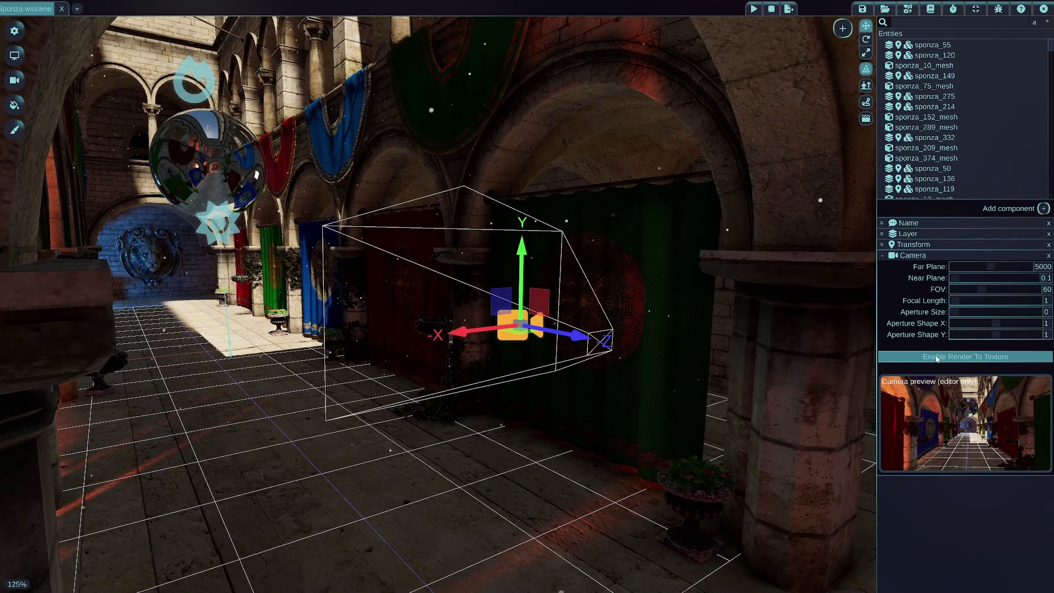
# Step: Enable render to texture for the camera and widen the properties panel slightly
pyautogui.click(965, 357)
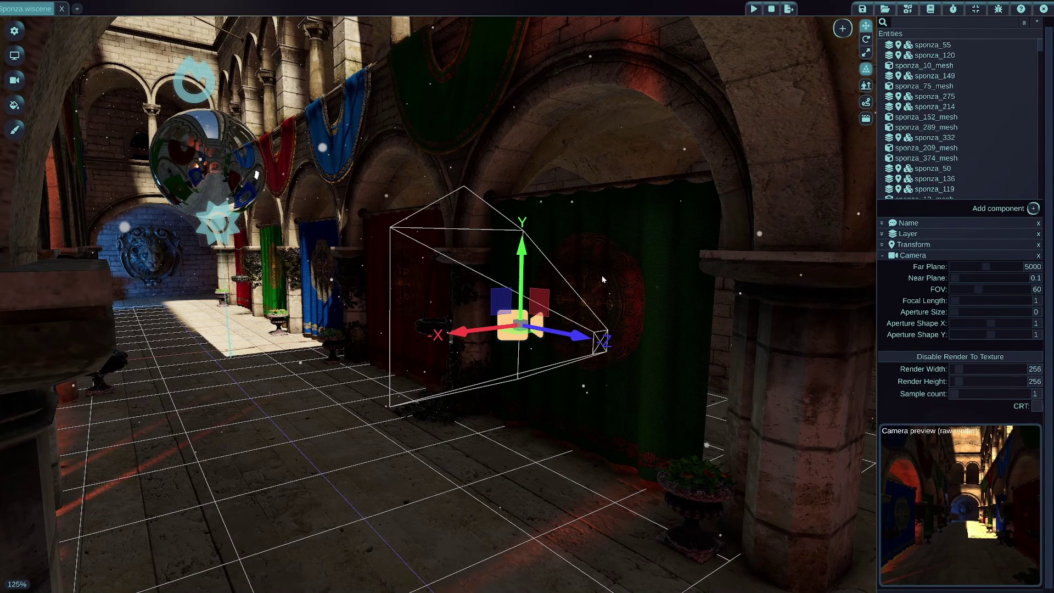
pyautogui.moveTo(877, 291)
pyautogui.mouseDown()
pyautogui.moveTo(828, 291)
pyautogui.moveTo(873, 290)
pyautogui.mouseUp()
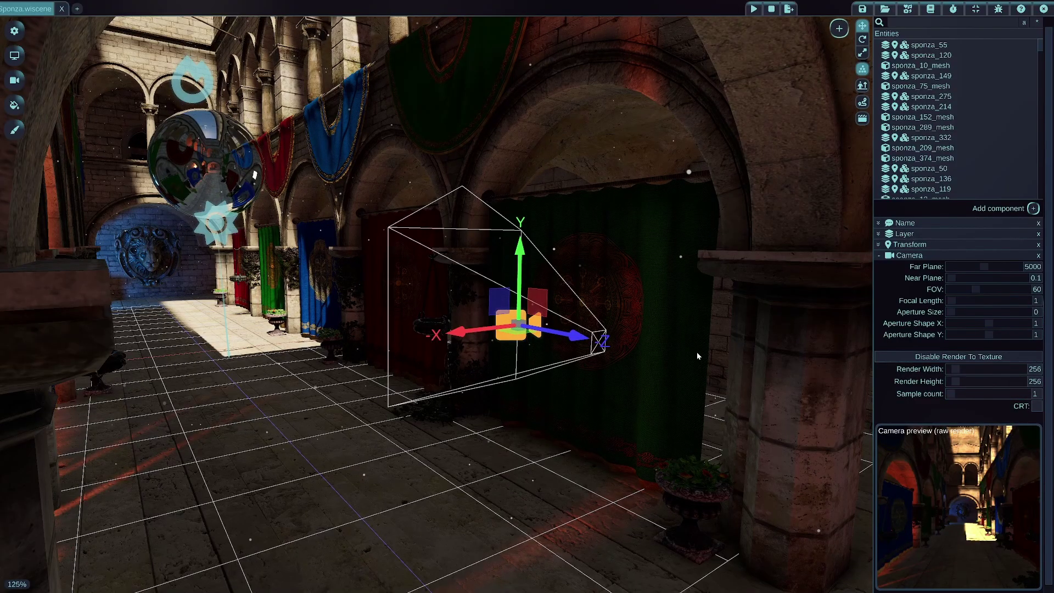
# Step: Move the camera through the corridor and rotate it slightly while watching its raw render preview
pyautogui.moveTo(696, 355); pyautogui.dragTo(651, 342, button='middle')
pyautogui.press('d')
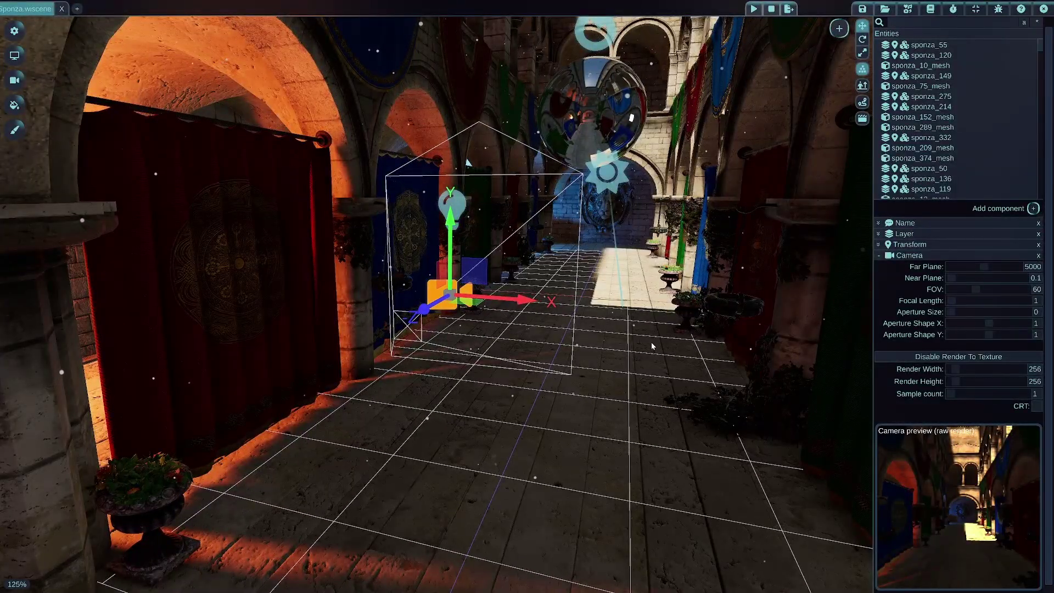
pyautogui.moveTo(618, 333)
pyautogui.mouseDown(button='right')
pyautogui.moveTo(439, 331)
pyautogui.moveTo(605, 329)
pyautogui.mouseUp(button='right')
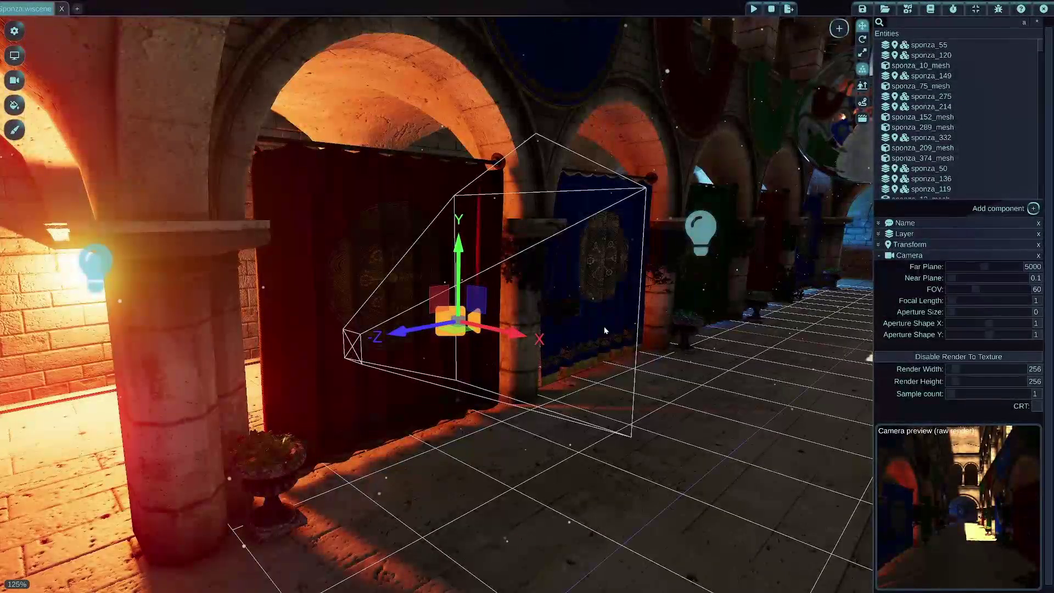
pyautogui.moveTo(439, 309); pyautogui.dragTo(658, 251)
pyautogui.moveTo(659, 252); pyautogui.dragTo(787, 373, button='right')
pyautogui.press('2')
pyautogui.moveTo(548, 358); pyautogui.dragTo(521, 363)
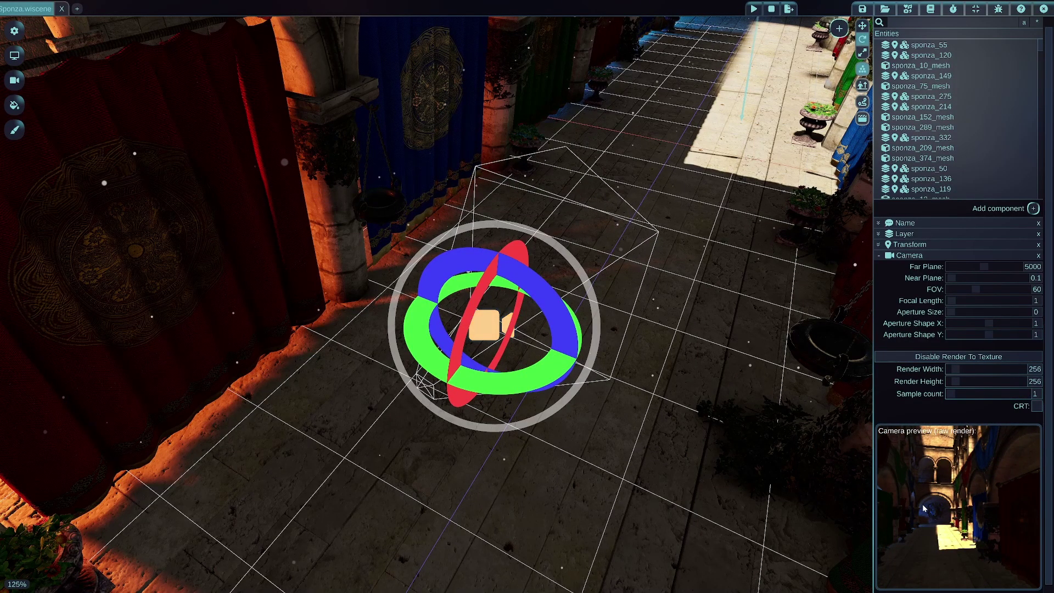
# Step: Add a cube to the scene and move it farther down the corridor, in front of the camera
pyautogui.press('a')
pyautogui.moveTo(650, 385); pyautogui.dragTo(692, 379, button='middle')
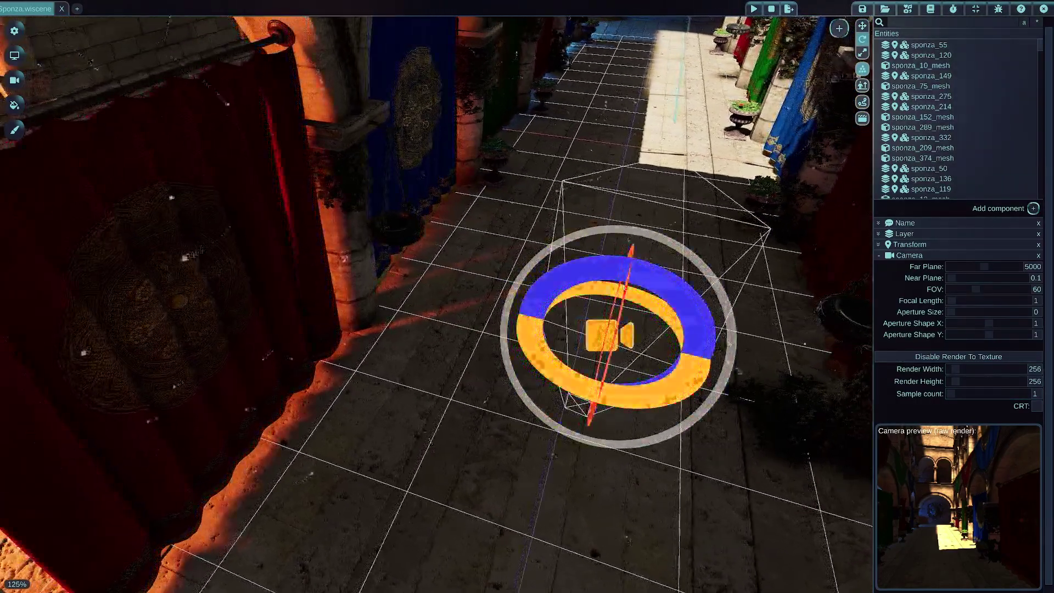
pyautogui.press('d')
pyautogui.press('w')
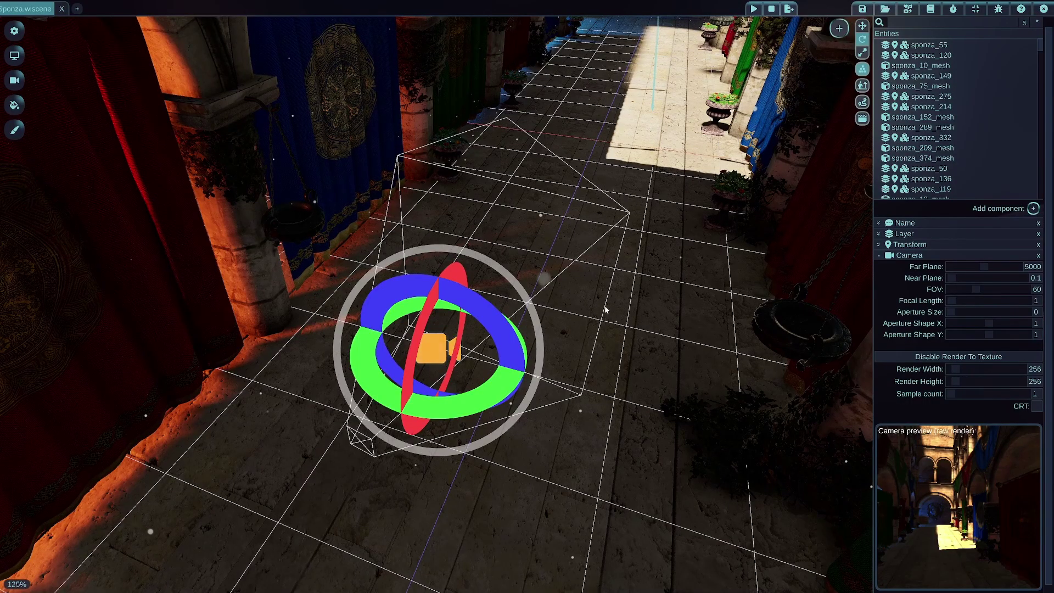
pyautogui.moveTo(596, 304); pyautogui.dragTo(596, 181, button='middle')
pyautogui.press('w')
pyautogui.press('s')
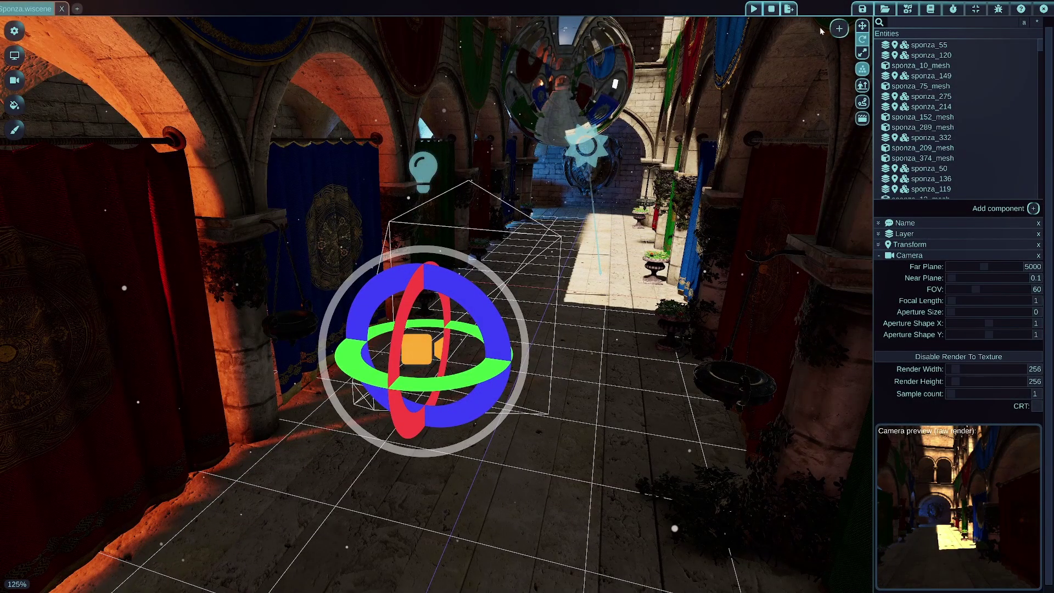
pyautogui.click(838, 28)
pyautogui.click(791, 205)
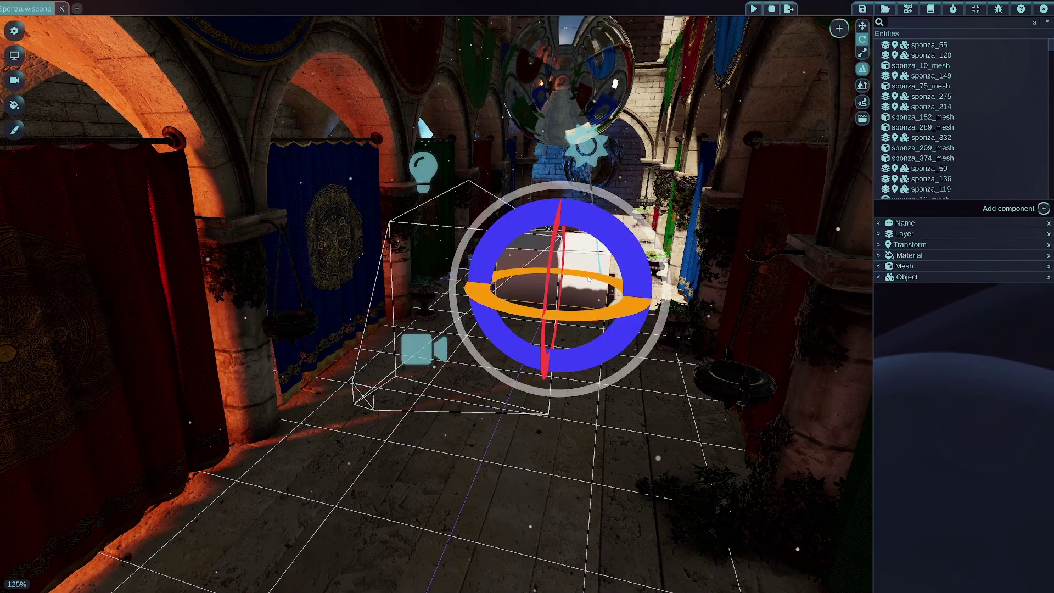
pyautogui.press('1')
pyautogui.moveTo(574, 242); pyautogui.dragTo(541, 199)
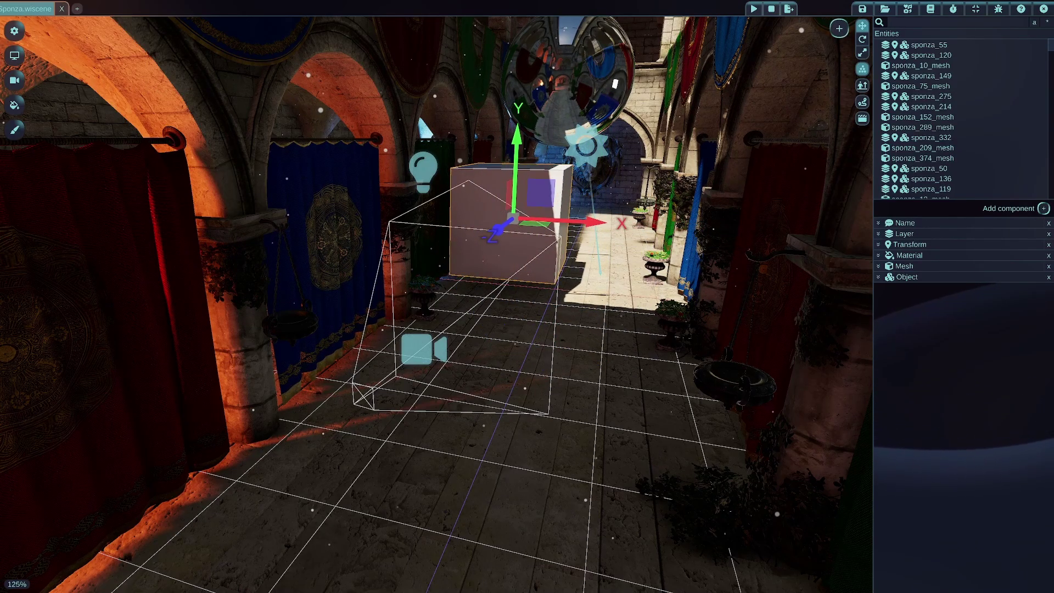
# Step: Set the camera source of the cube's material to the new camera
pyautogui.press('w')
pyautogui.moveTo(559, 269); pyautogui.dragTo(559, 269, button='middle')
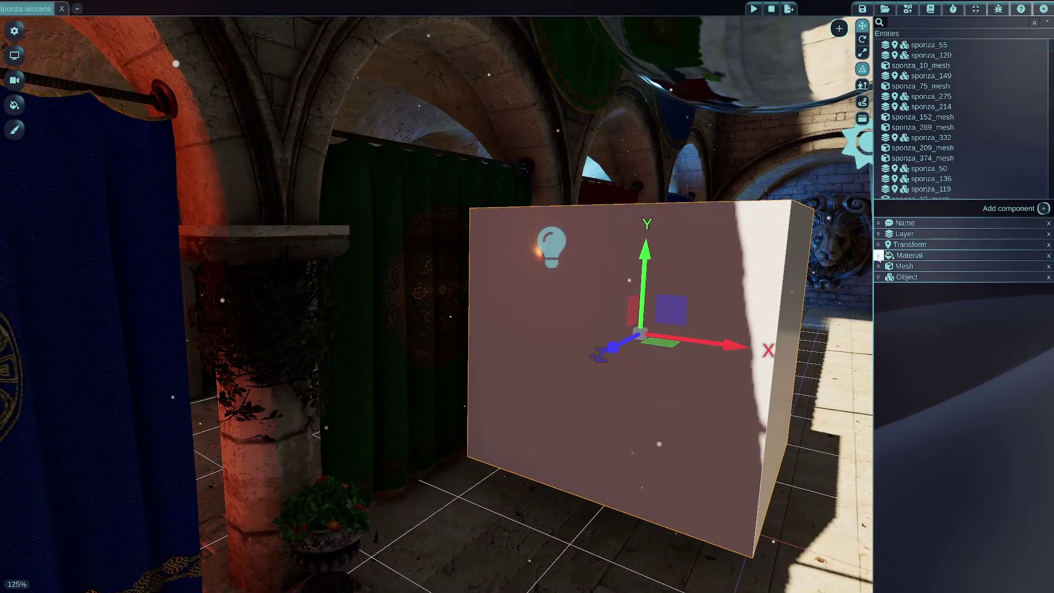
pyautogui.click(878, 256)
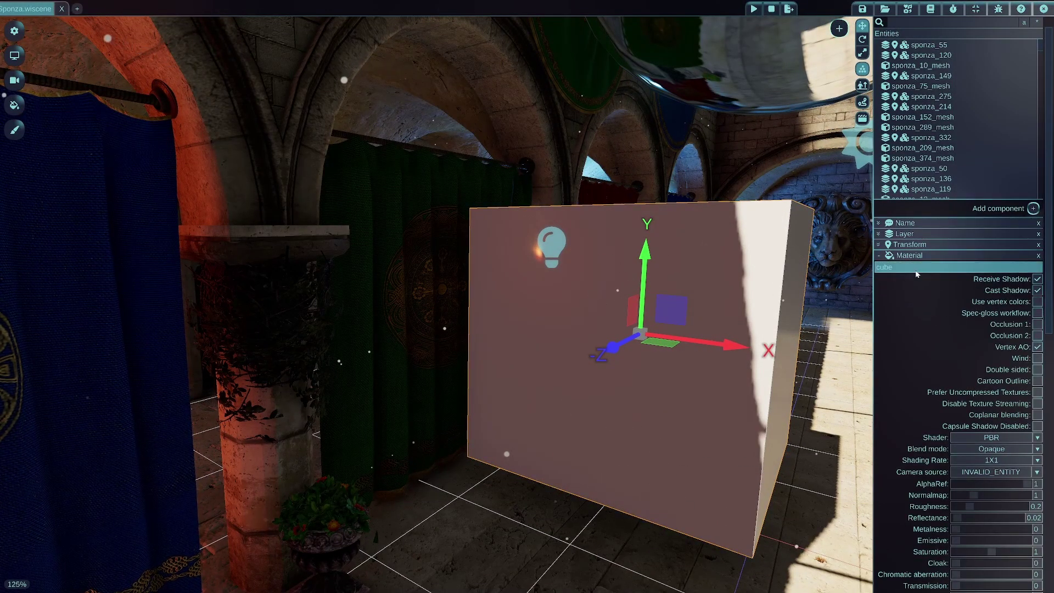
pyautogui.scroll(-1, 914, 265)
pyautogui.scroll(-1, 915, 303)
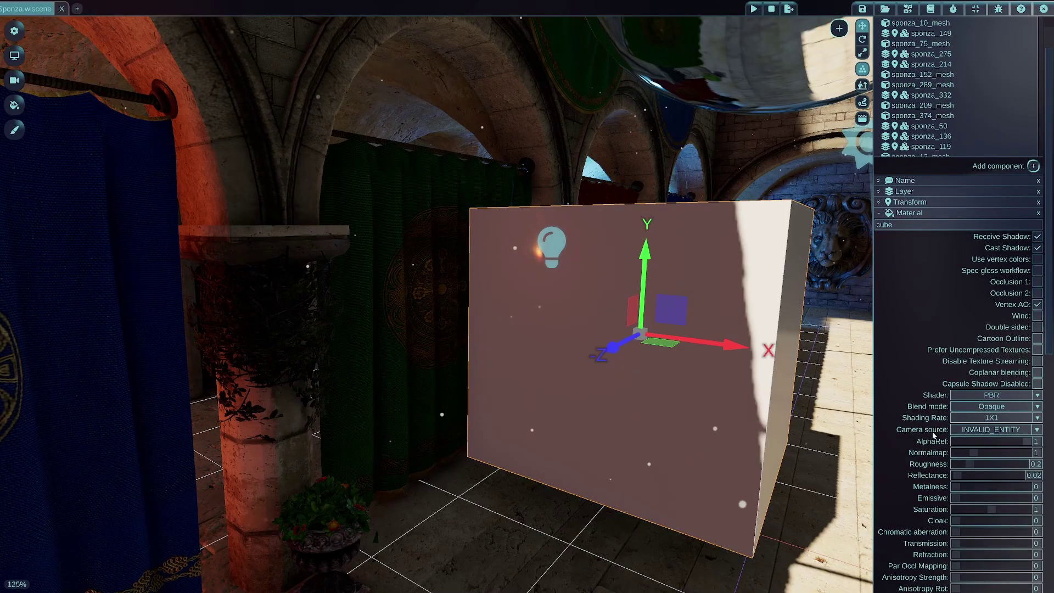
pyautogui.click(965, 431)
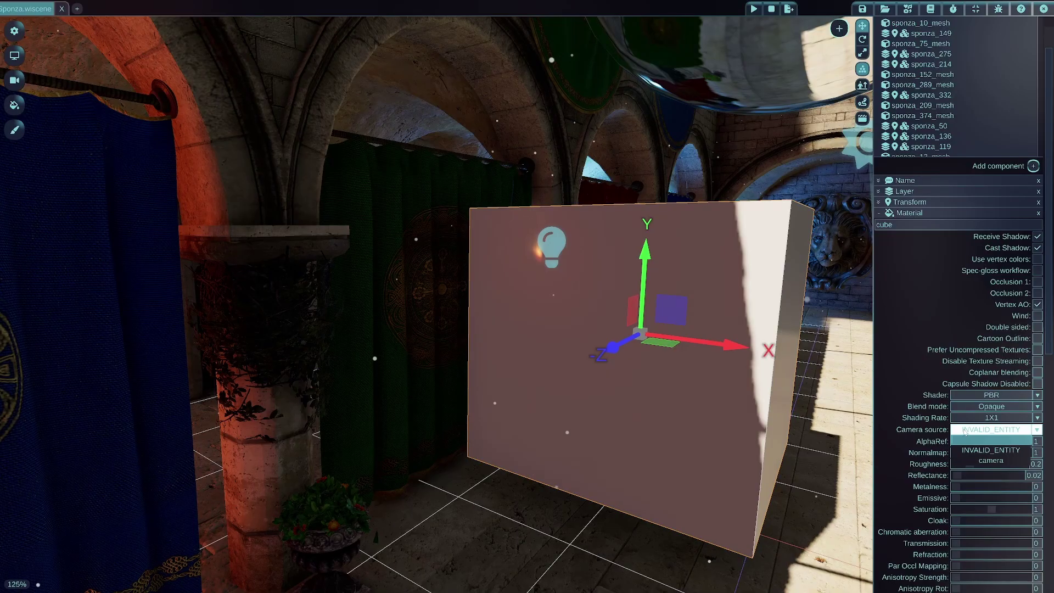
pyautogui.click(988, 461)
# Step: Move the cube across the corridor floor and along its X axis to demonstrate the live camera texture
pyautogui.press('s')
pyautogui.moveTo(640, 328); pyautogui.dragTo(635, 373, button='middle')
pyautogui.press('e')
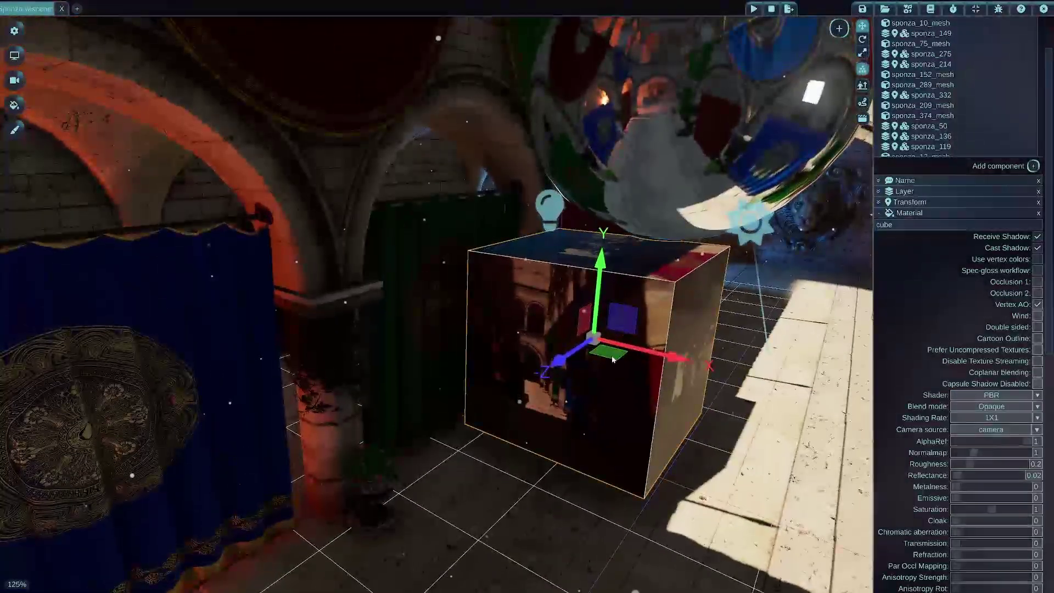
pyautogui.moveTo(608, 360); pyautogui.dragTo(624, 400)
pyautogui.press('s')
pyautogui.moveTo(624, 400); pyautogui.dragTo(683, 429, button='middle')
pyautogui.press('q')
pyautogui.press('s')
pyautogui.press('w')
pyautogui.moveTo(494, 220); pyautogui.dragTo(528, 214, button='middle')
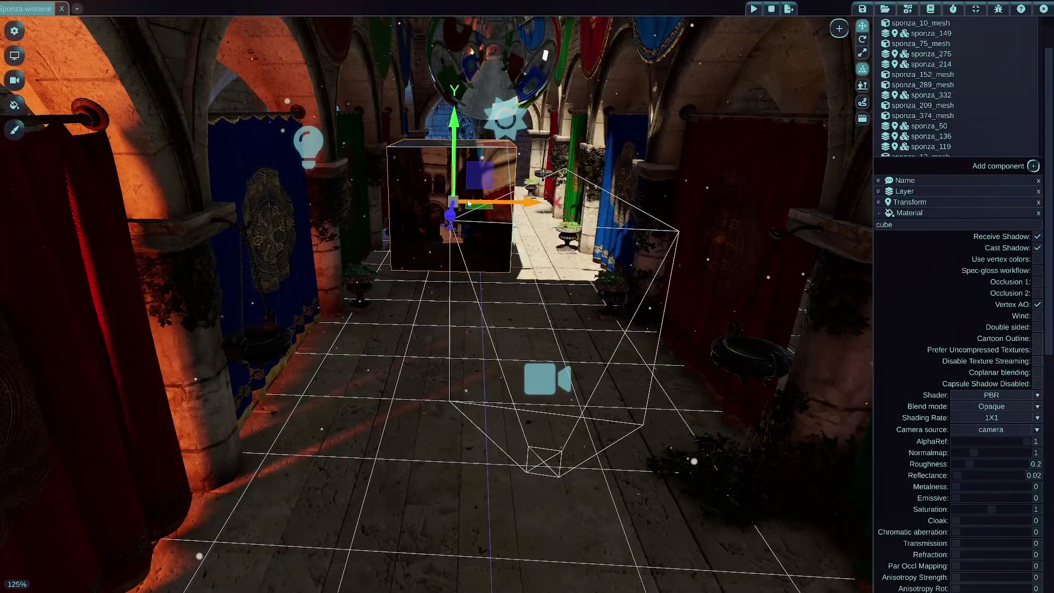
pyautogui.moveTo(475, 209); pyautogui.dragTo(548, 198)
# Step: Select the camera and move it over to the corridor's side by the red and blue curtains
pyautogui.press('w')
pyautogui.moveTo(530, 183); pyautogui.dragTo(539, 189, button='middle')
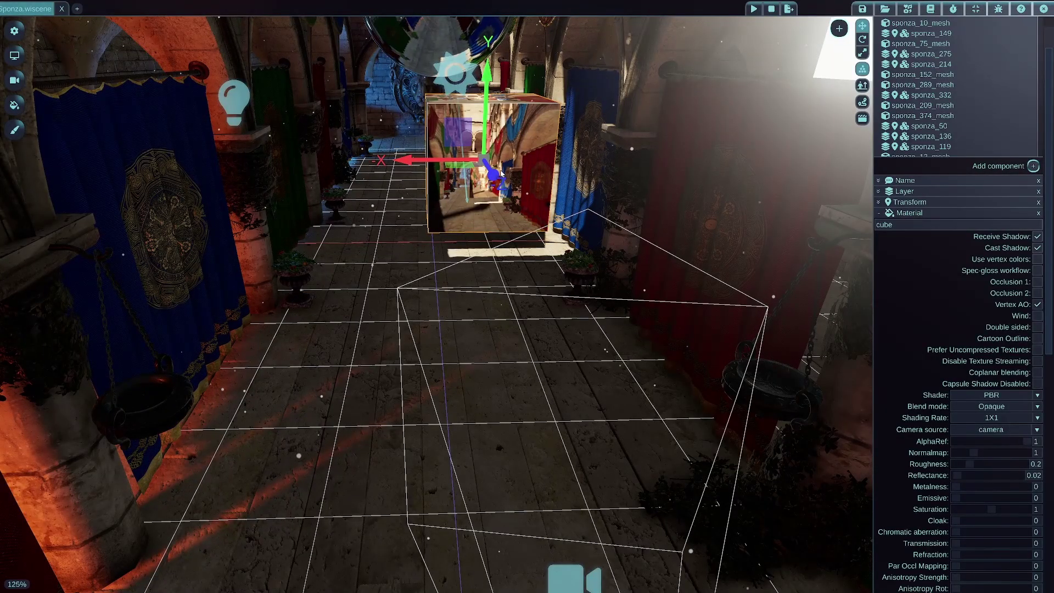
pyautogui.press('s')
pyautogui.moveTo(510, 173); pyautogui.dragTo(535, 178, button='middle')
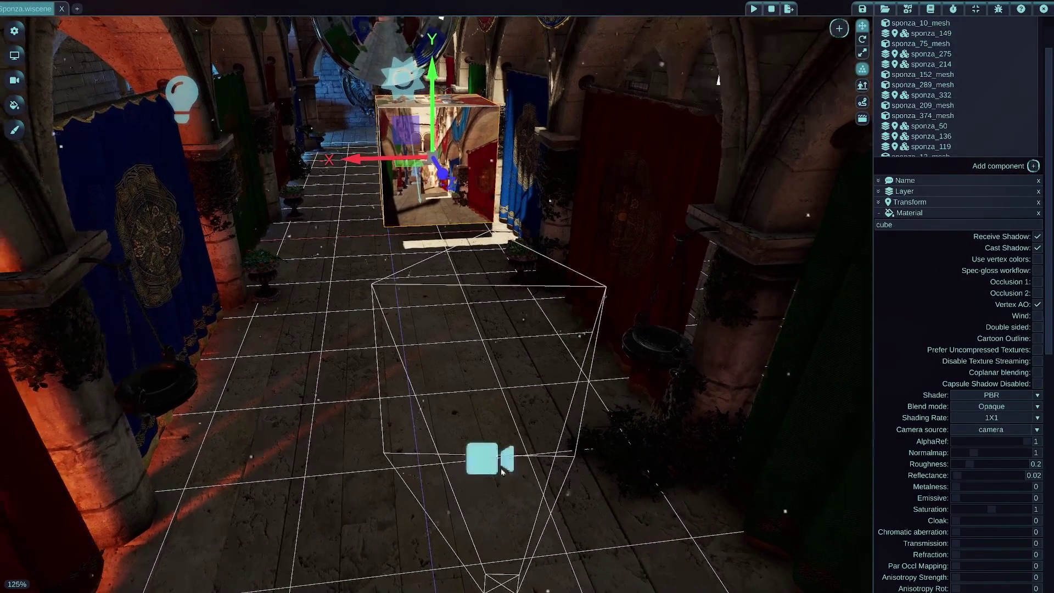
pyautogui.click(483, 459)
pyautogui.moveTo(484, 460); pyautogui.dragTo(96, 290)
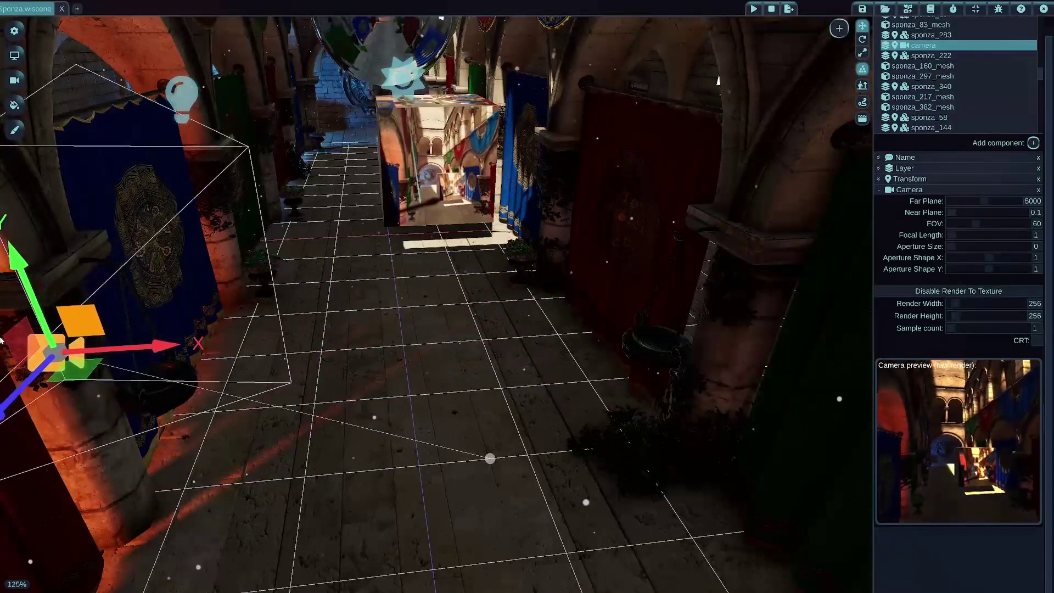
pyautogui.moveTo(1, 341); pyautogui.dragTo(1, 346)
pyautogui.moveTo(147, 356); pyautogui.dragTo(82, 360)
pyautogui.moveTo(83, 359); pyautogui.dragTo(1, 357, button='middle')
pyautogui.moveTo(364, 315); pyautogui.dragTo(456, 342)
# Step: Select the cube and move it across the floor into the shaded part of the corridor
pyautogui.moveTo(456, 342); pyautogui.dragTo(543, 313, button='middle')
pyautogui.moveTo(549, 264); pyautogui.dragTo(585, 311, button='right')
pyautogui.click(585, 311)
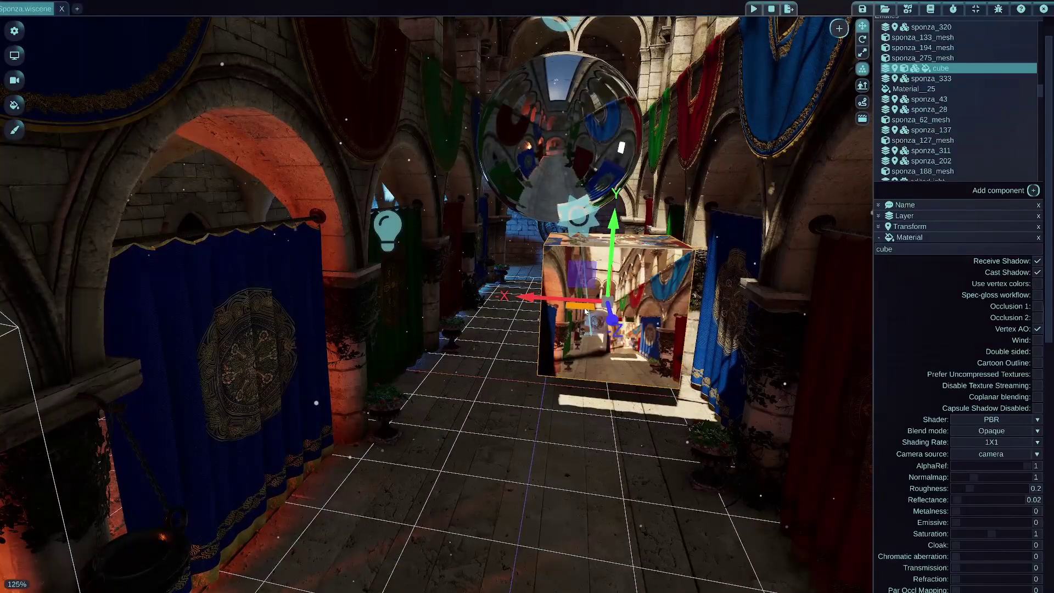
pyautogui.moveTo(585, 311); pyautogui.dragTo(472, 355)
# Step: Try an emissive value of 1.43 on the cube's material and return it to 0
pyautogui.scroll(-5, 952, 350)
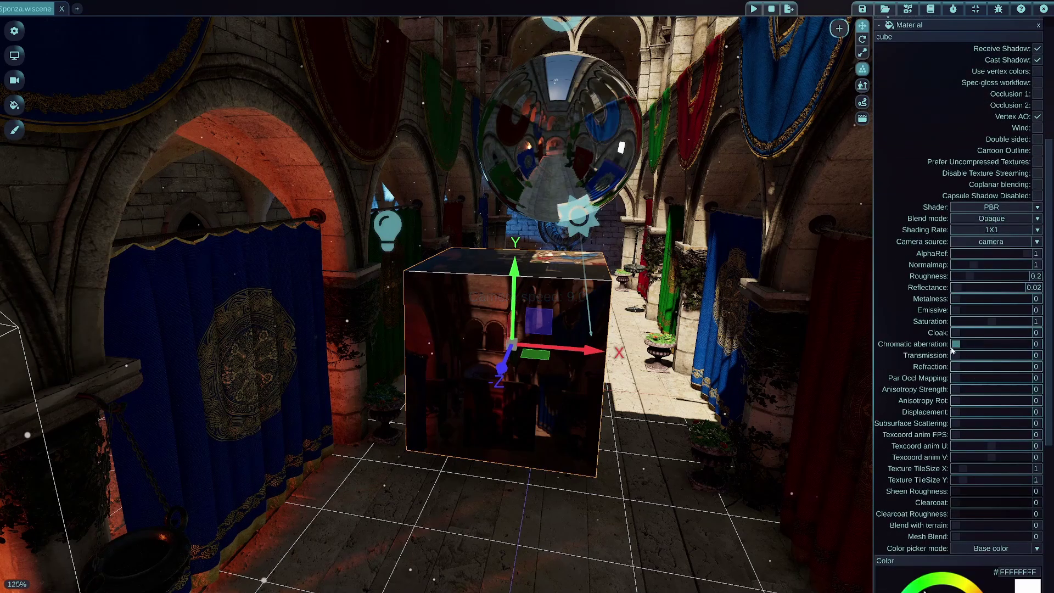
pyautogui.moveTo(956, 311); pyautogui.dragTo(964, 311)
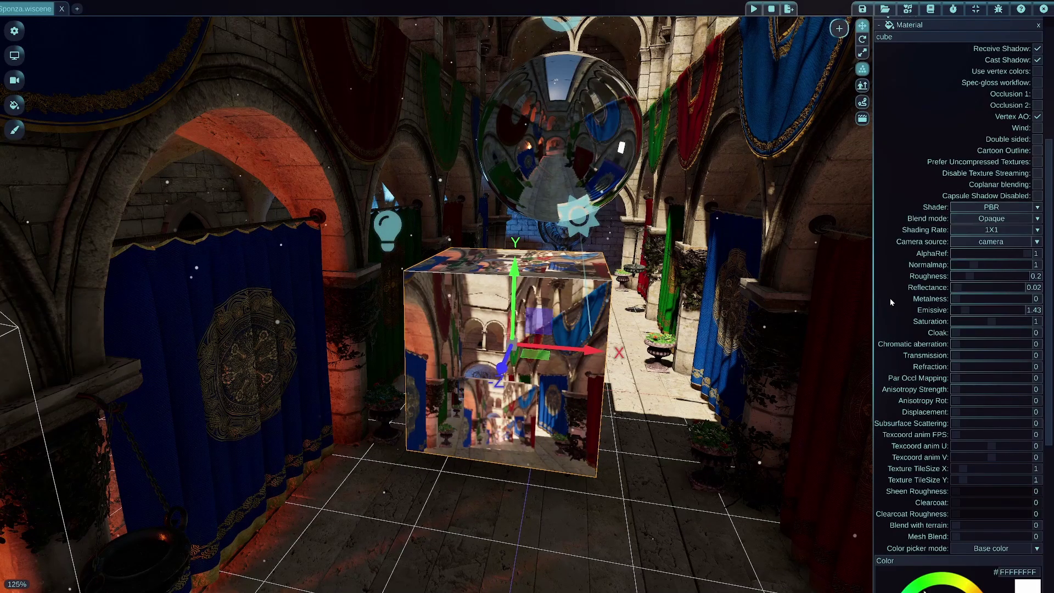
pyautogui.moveTo(964, 310)
pyautogui.mouseDown()
pyautogui.moveTo(994, 310)
pyautogui.moveTo(953, 310)
pyautogui.mouseUp()
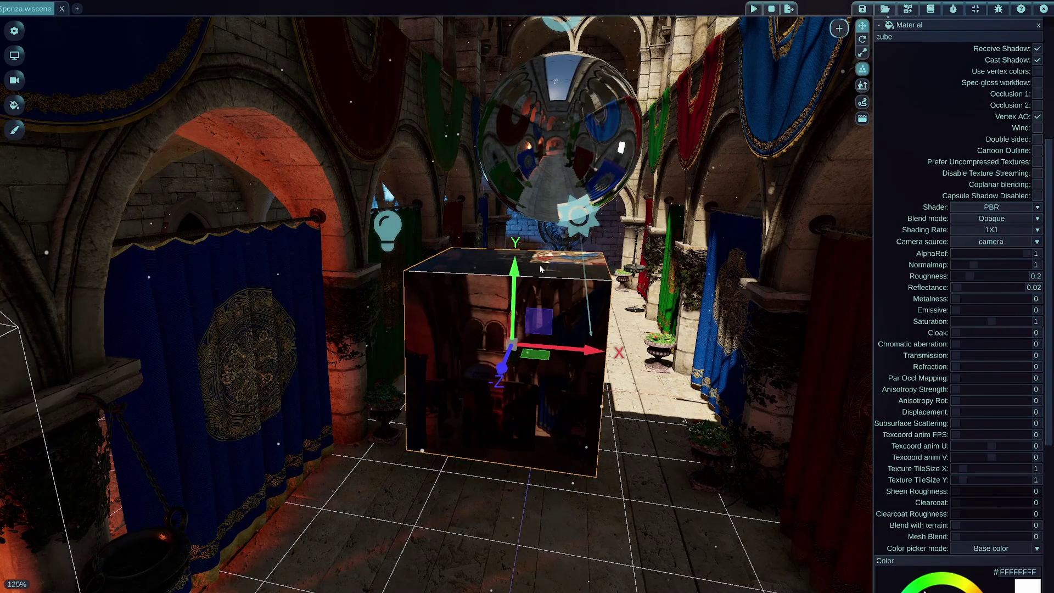
# Step: Change the cube material's shader to Unlit and test its emissive value, returning it to 0
pyautogui.click(991, 206)
pyautogui.scroll(-7, 1000, 248)
pyautogui.click(995, 249)
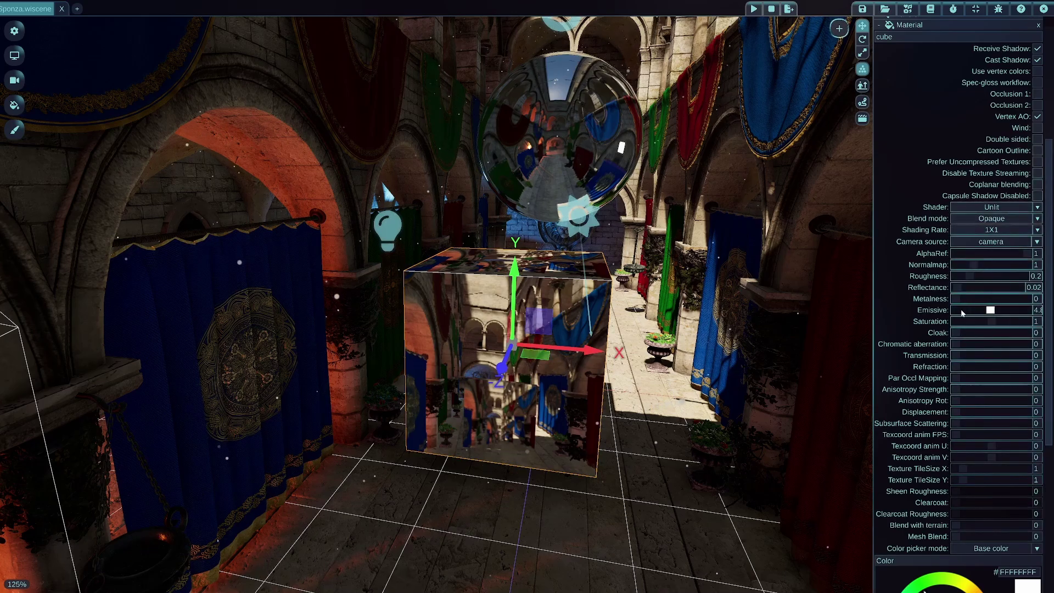
pyautogui.moveTo(960, 311); pyautogui.dragTo(925, 309)
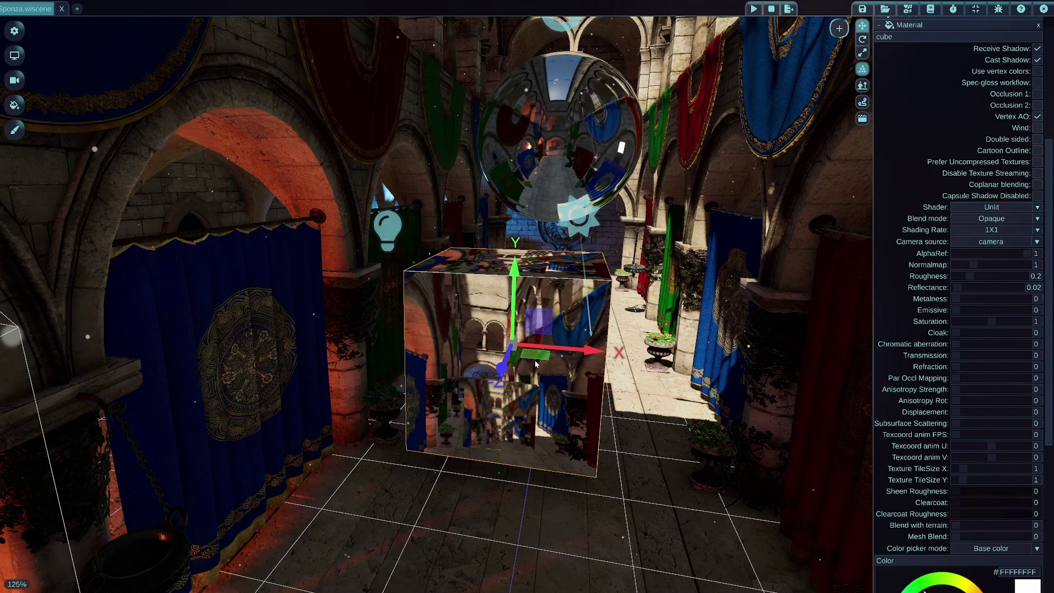
# Step: Shift the unlit cube slightly along the X axis and view it together with the camera
pyautogui.moveTo(535, 354); pyautogui.dragTo(572, 361)
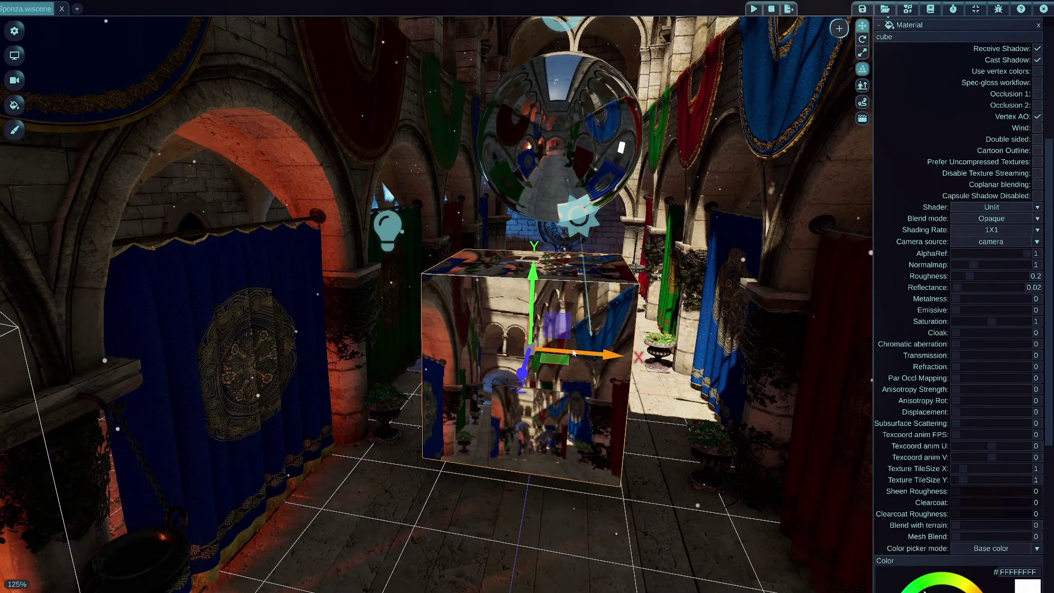
pyautogui.moveTo(585, 357); pyautogui.dragTo(580, 356, button='middle')
pyautogui.press('s')
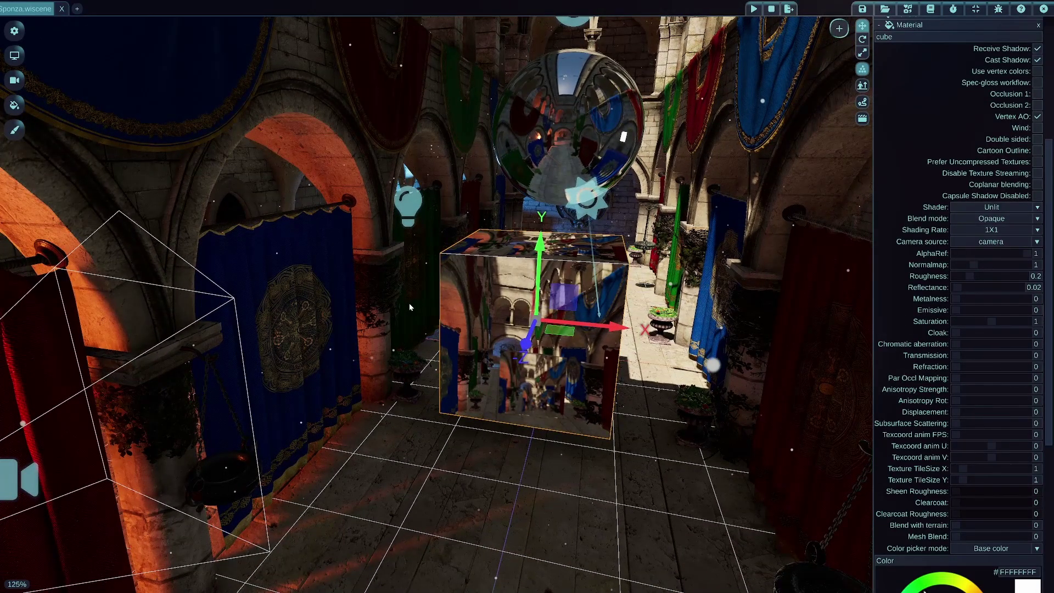
# Step: Select the scene camera beside the red curtain and raise its render width to 371
pyautogui.moveTo(409, 306); pyautogui.dragTo(387, 304, button='right')
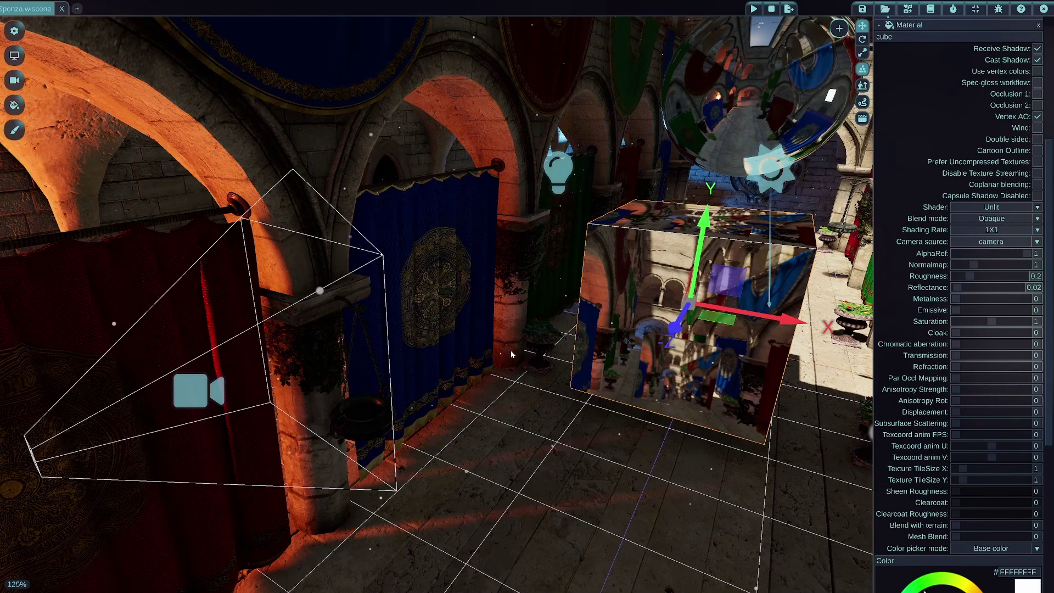
pyautogui.moveTo(510, 351); pyautogui.dragTo(530, 369, button='middle')
pyautogui.moveTo(744, 389); pyautogui.dragTo(746, 390, button='middle')
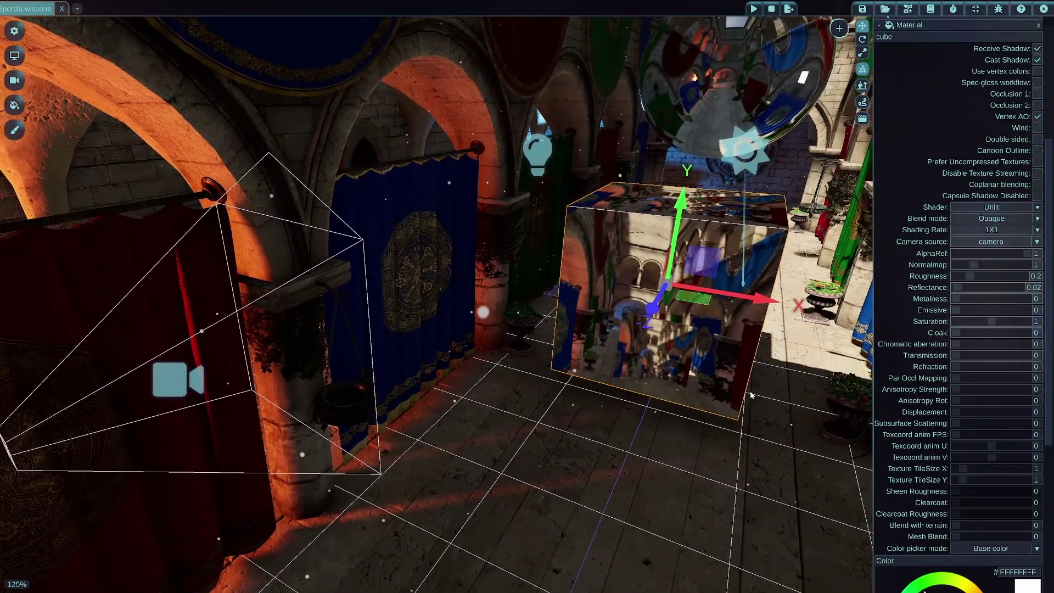
pyautogui.click(187, 382)
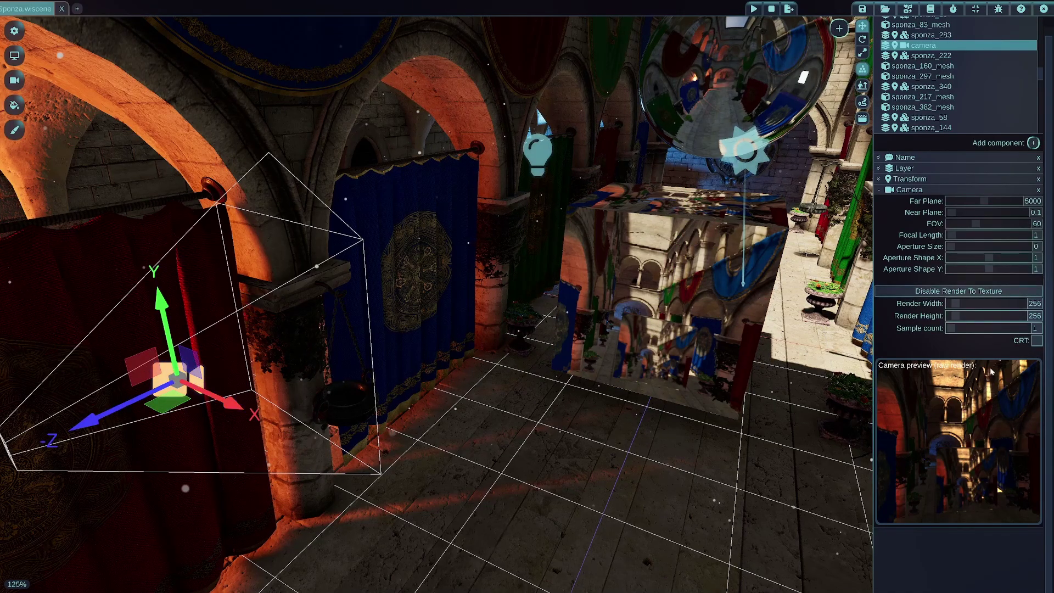
pyautogui.click(959, 305)
pyautogui.moveTo(957, 306)
pyautogui.mouseDown()
pyautogui.moveTo(965, 305)
pyautogui.moveTo(955, 306)
pyautogui.mouseUp()
pyautogui.moveTo(960, 369); pyautogui.dragTo(965, 369)
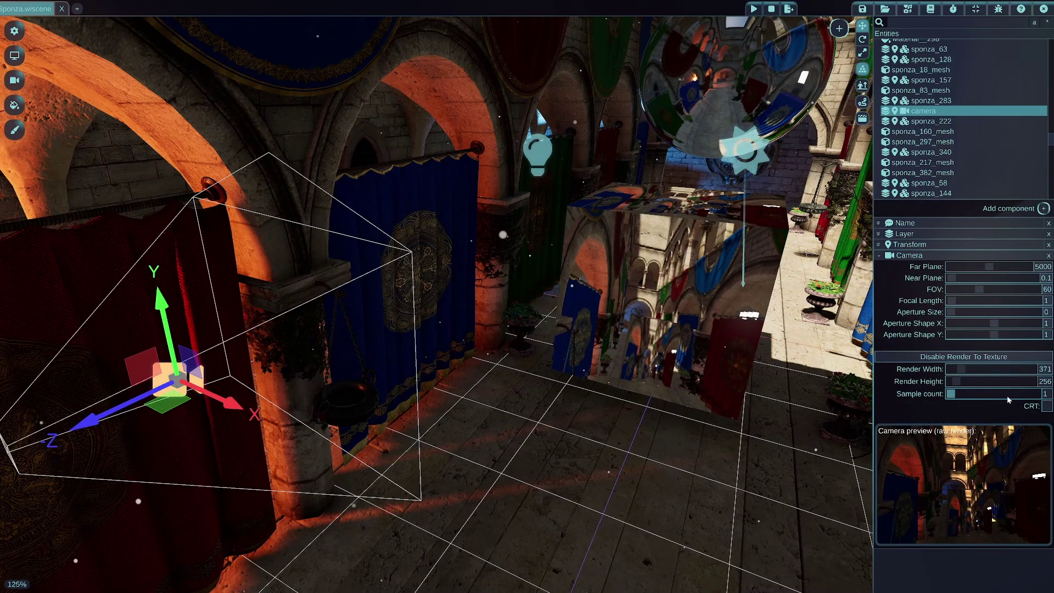
# Step: Set the camera's render width and render height to 64 and its sample count to 8
pyautogui.click(1041, 371)
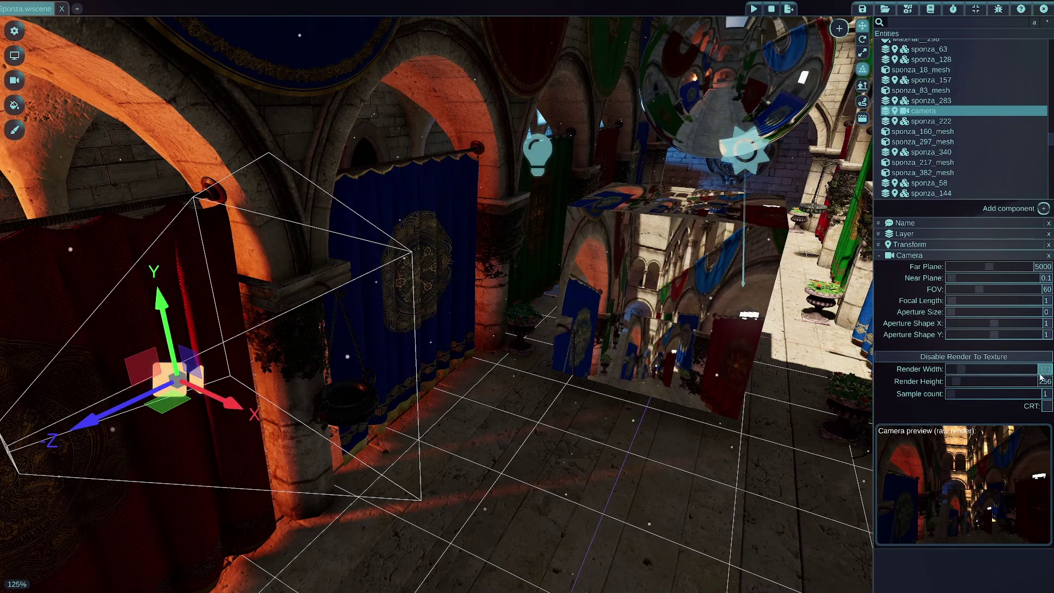
pyautogui.click(1041, 381)
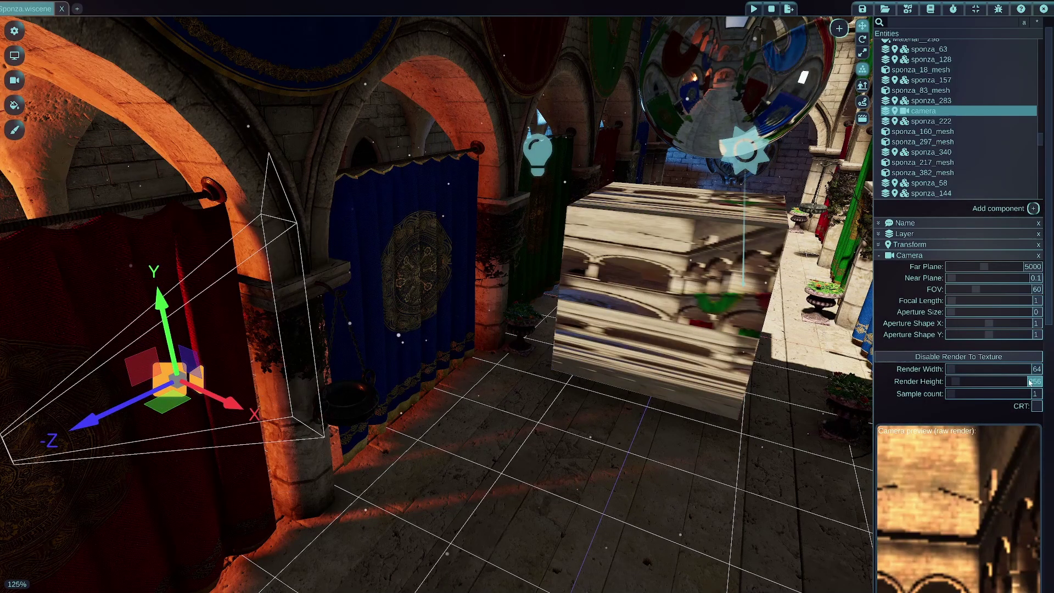
pyautogui.press('Return')
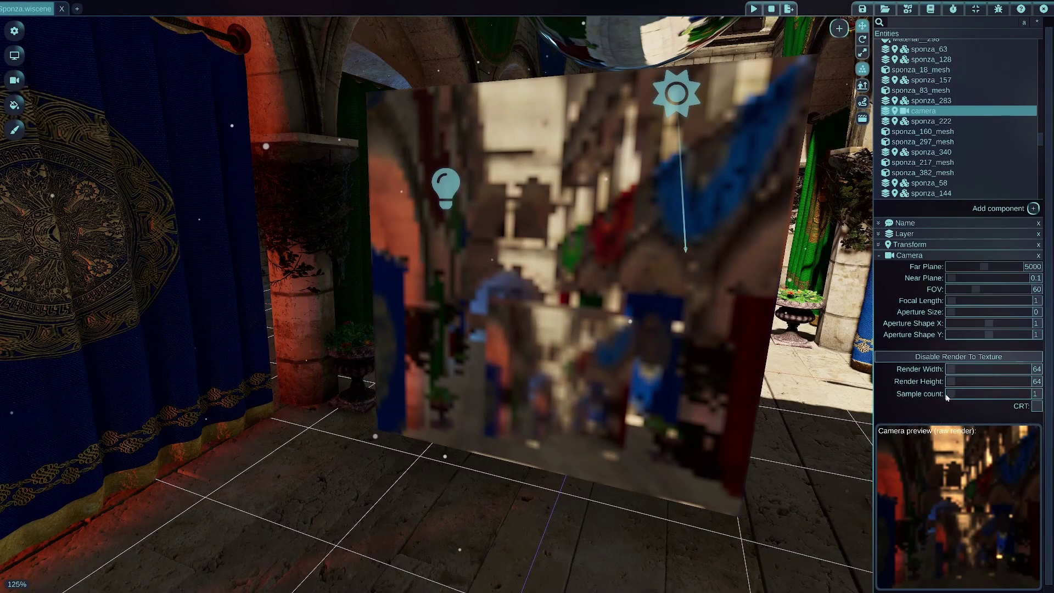
pyautogui.moveTo(948, 393); pyautogui.dragTo(1041, 394)
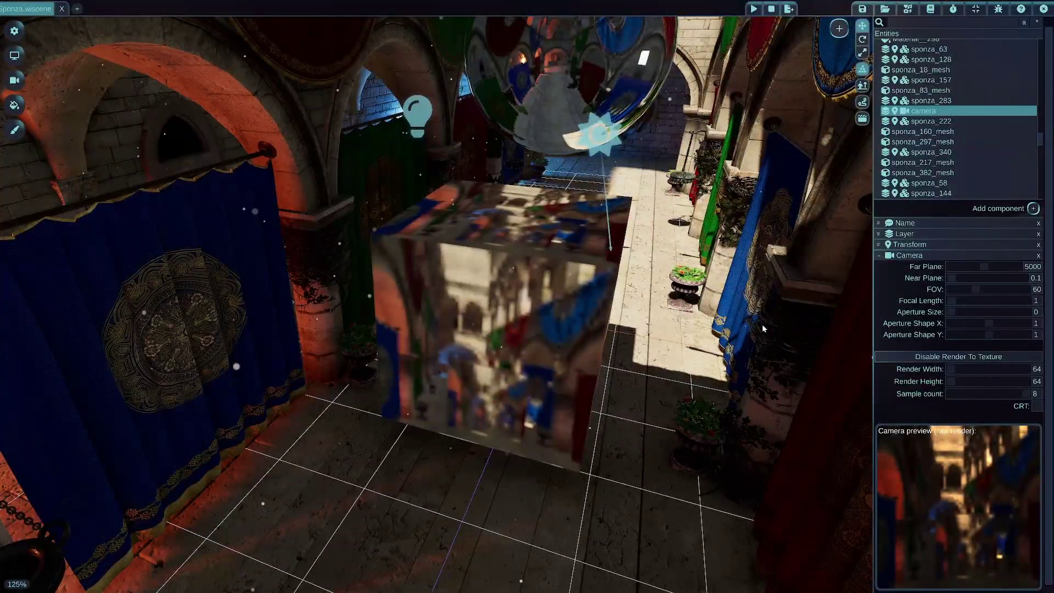
# Step: Enable the camera's CRT effect and set its render width and render height to 256
pyautogui.click(1035, 407)
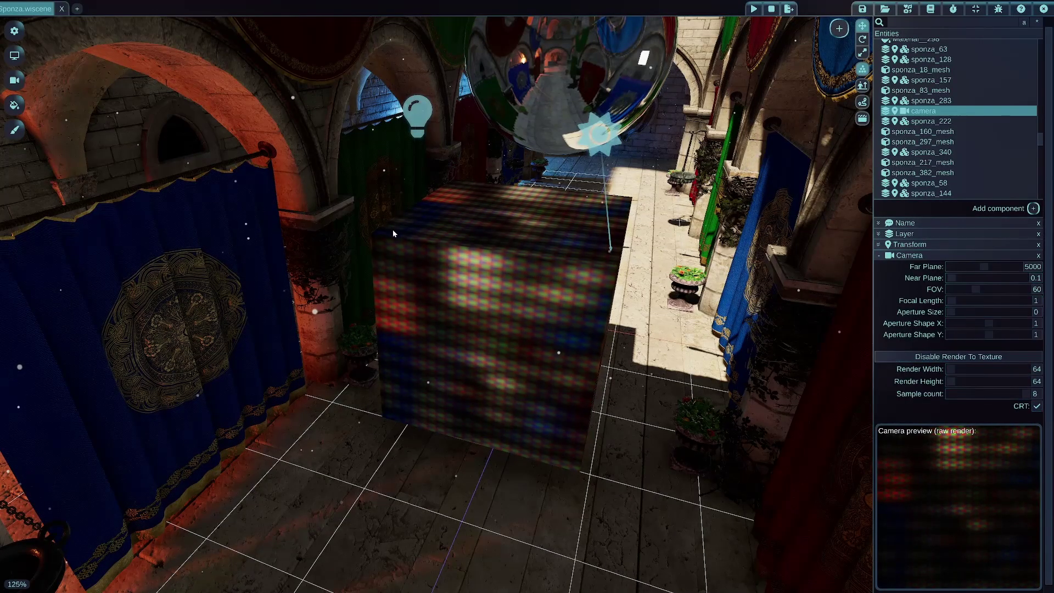
pyautogui.click(1039, 371)
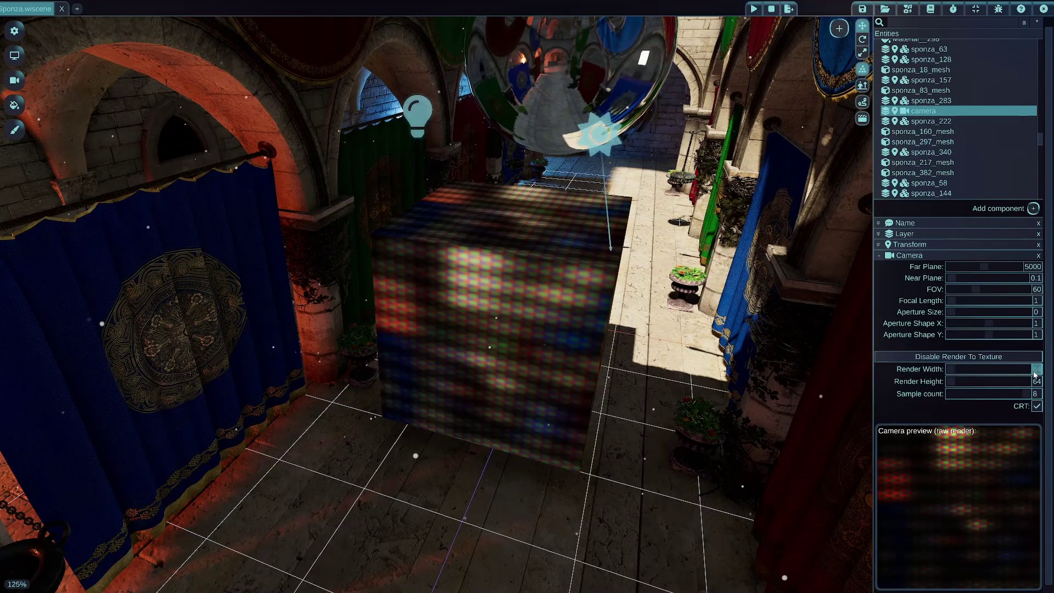
pyautogui.write('256')
pyautogui.press('Return')
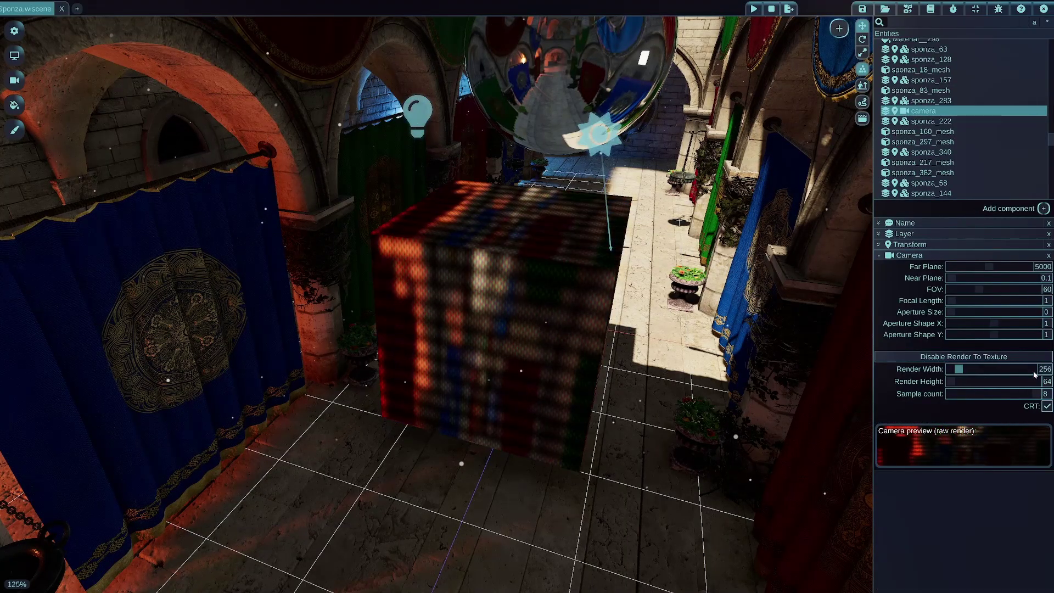
pyautogui.click(1044, 383)
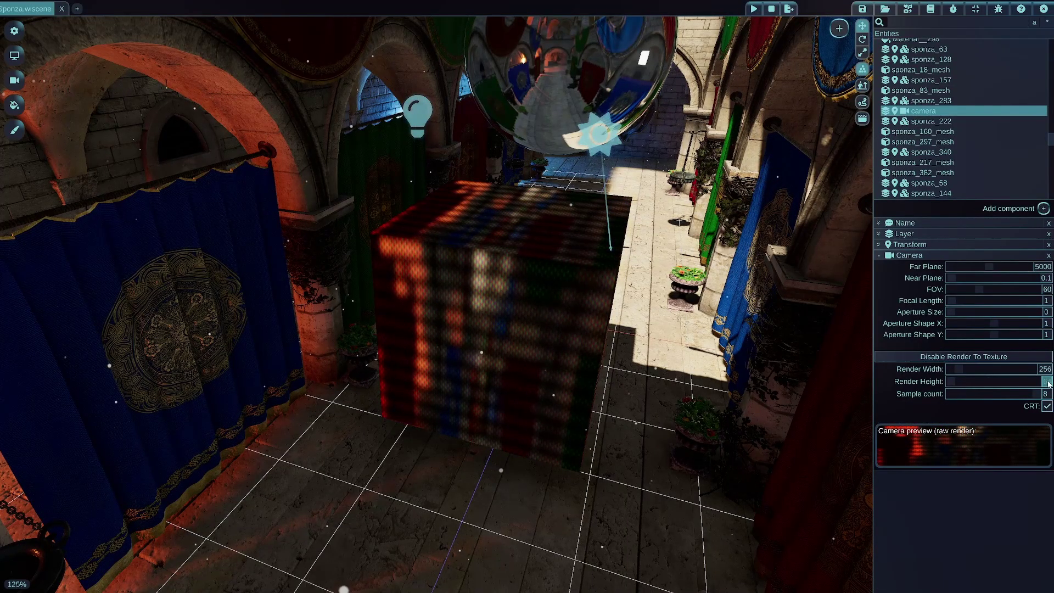
pyautogui.write('256')
pyautogui.press('Return')
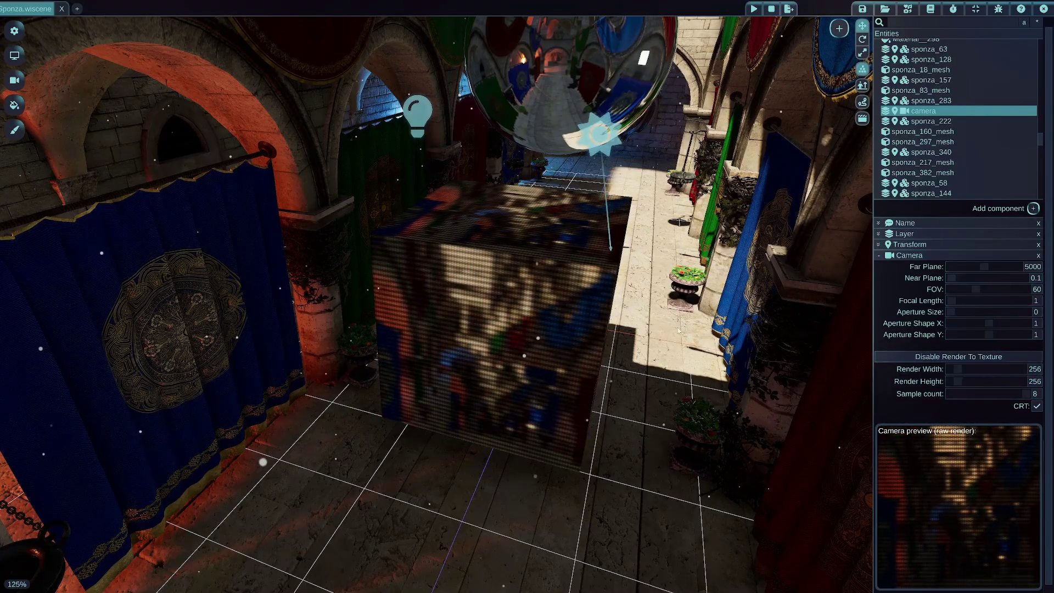
# Step: Add a spot light to the scene and move it over the middle of the corridor floor in front of the cube
pyautogui.moveTo(671, 329); pyautogui.dragTo(672, 329, button='middle')
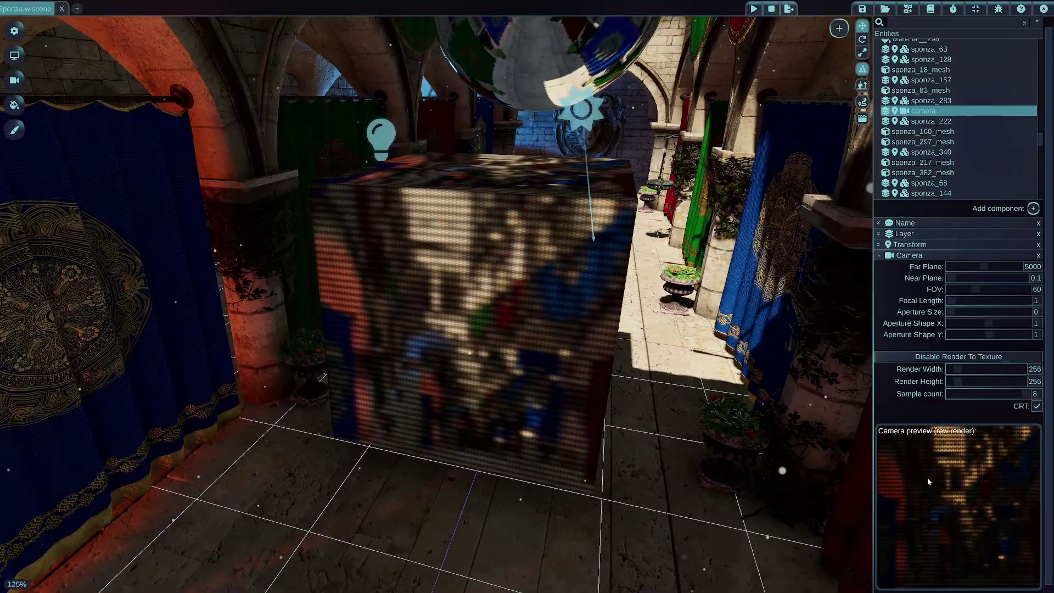
pyautogui.moveTo(587, 304); pyautogui.dragTo(570, 289, button='middle')
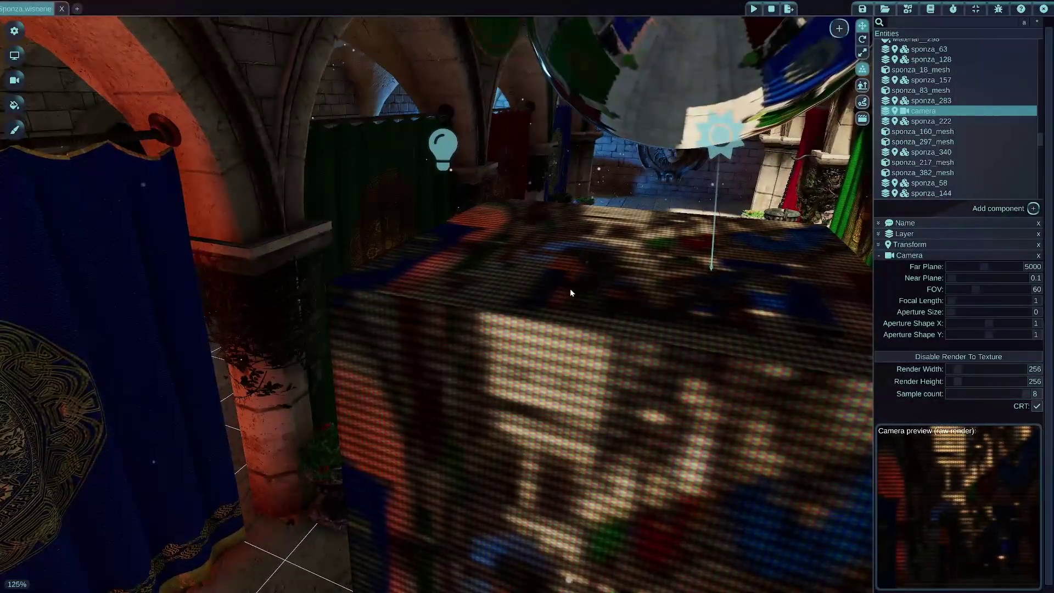
pyautogui.press('s')
pyautogui.moveTo(570, 289); pyautogui.dragTo(570, 289, button='middle')
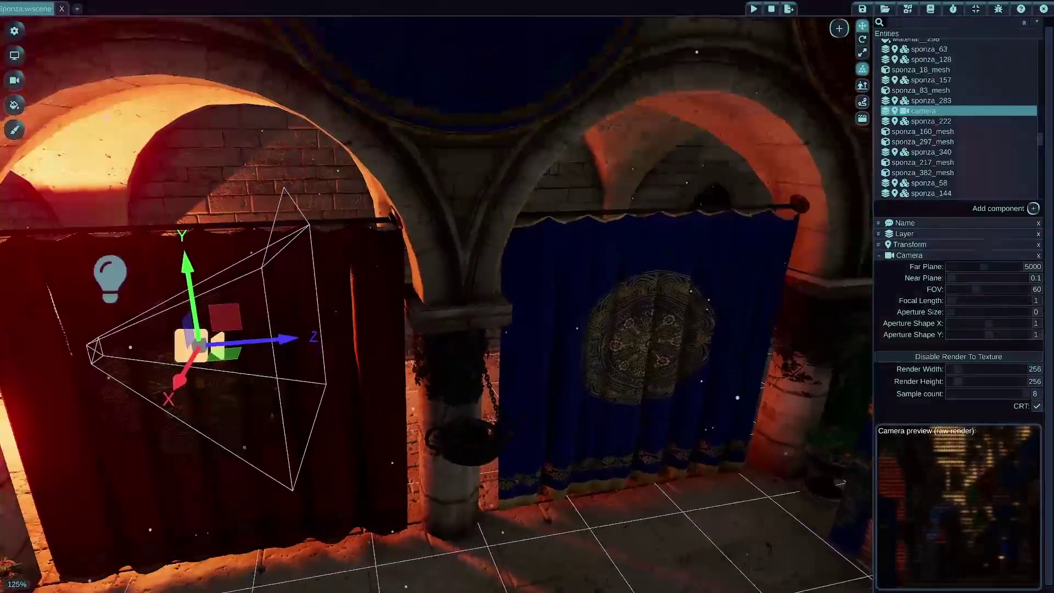
pyautogui.moveTo(482, 298)
pyautogui.mouseDown(button='middle')
pyautogui.moveTo(538, 329)
pyautogui.moveTo(482, 299)
pyautogui.mouseUp(button='middle')
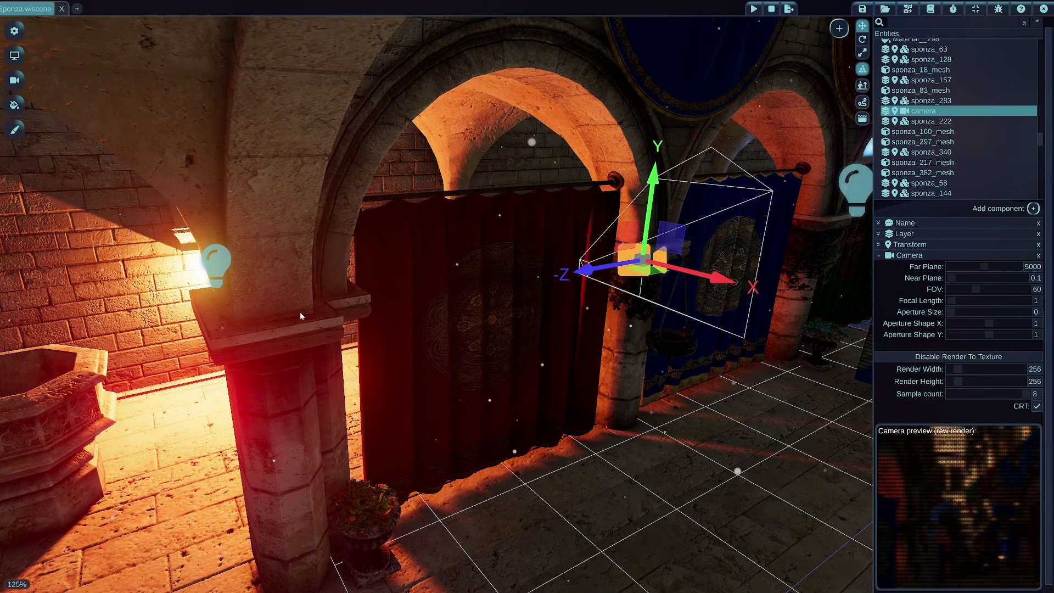
pyautogui.moveTo(436, 294); pyautogui.dragTo(443, 298, button='middle')
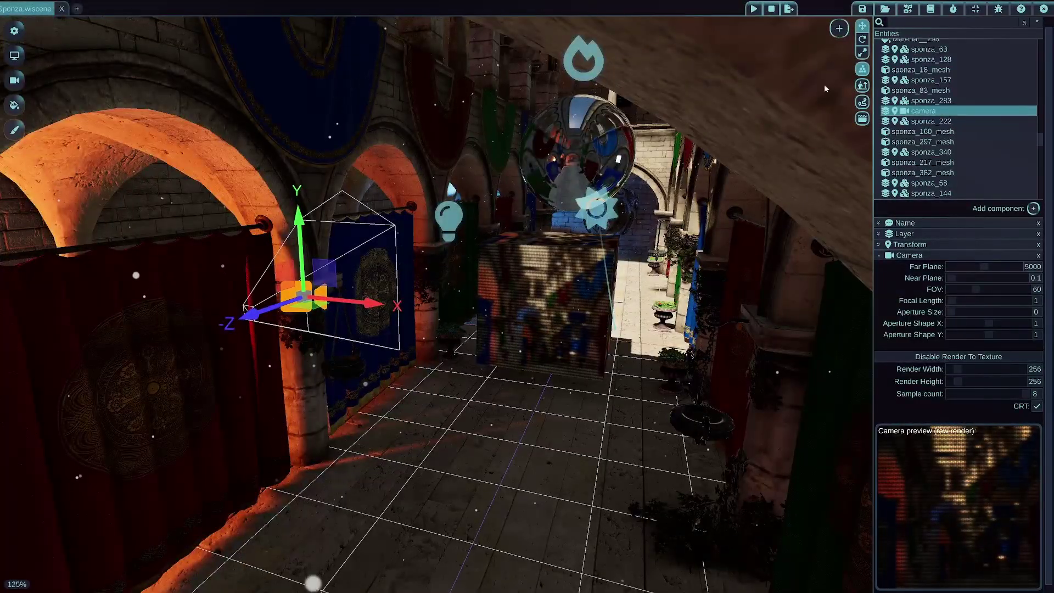
pyautogui.click(838, 28)
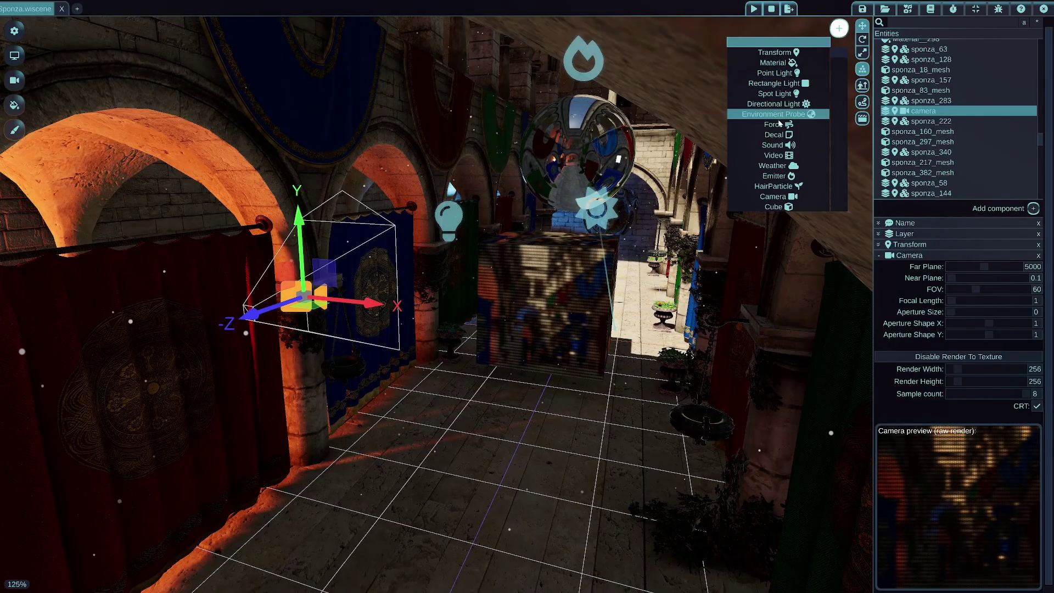
pyautogui.click(777, 94)
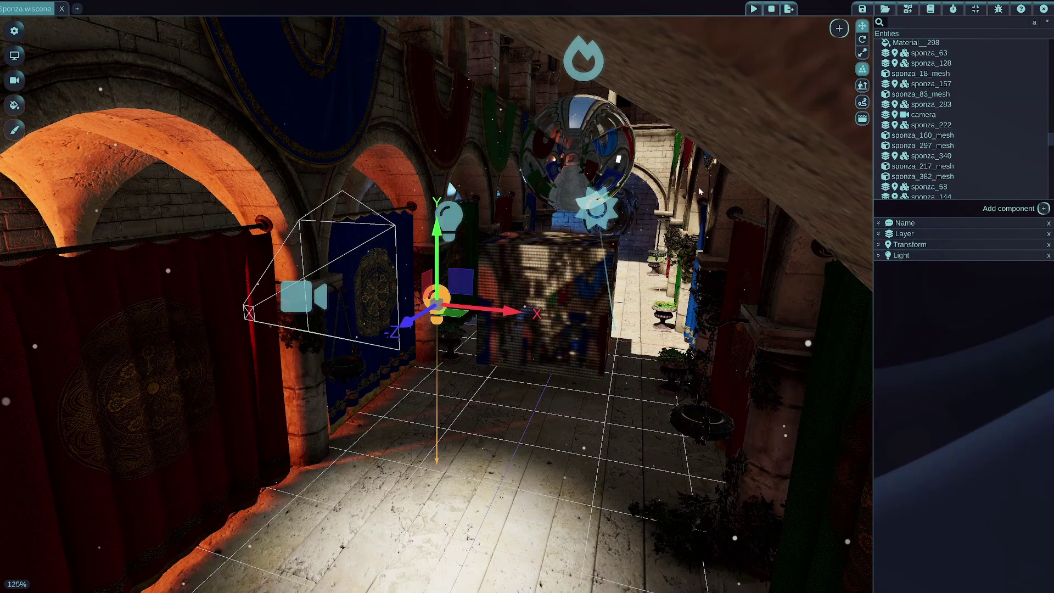
pyautogui.moveTo(463, 287); pyautogui.dragTo(587, 316)
pyautogui.moveTo(586, 316)
pyautogui.mouseDown(button='middle')
pyautogui.moveTo(582, 330)
pyautogui.moveTo(586, 315)
pyautogui.mouseUp(button='middle')
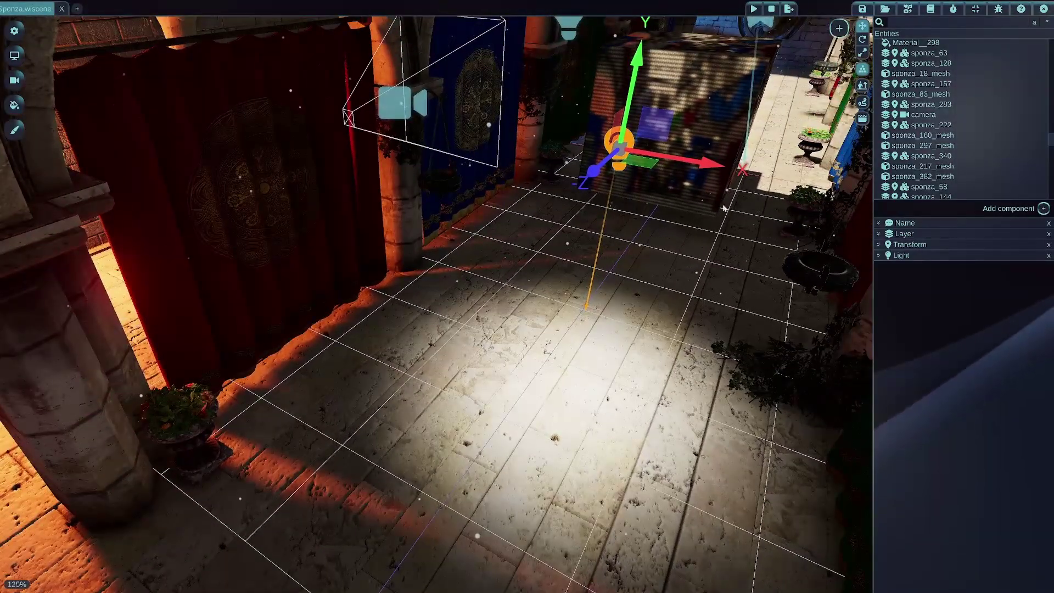
# Step: Set the spot light's camera source to camera and move the light lower, closer to the corridor floor
pyautogui.click(883, 257)
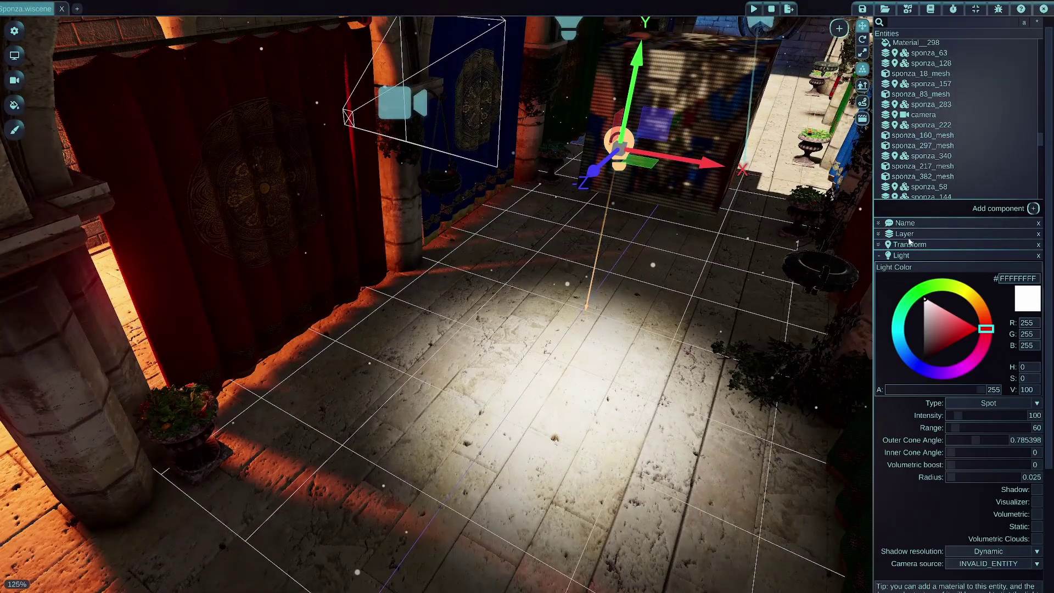
pyautogui.scroll(-1, 927, 384)
pyautogui.scroll(-1, 916, 423)
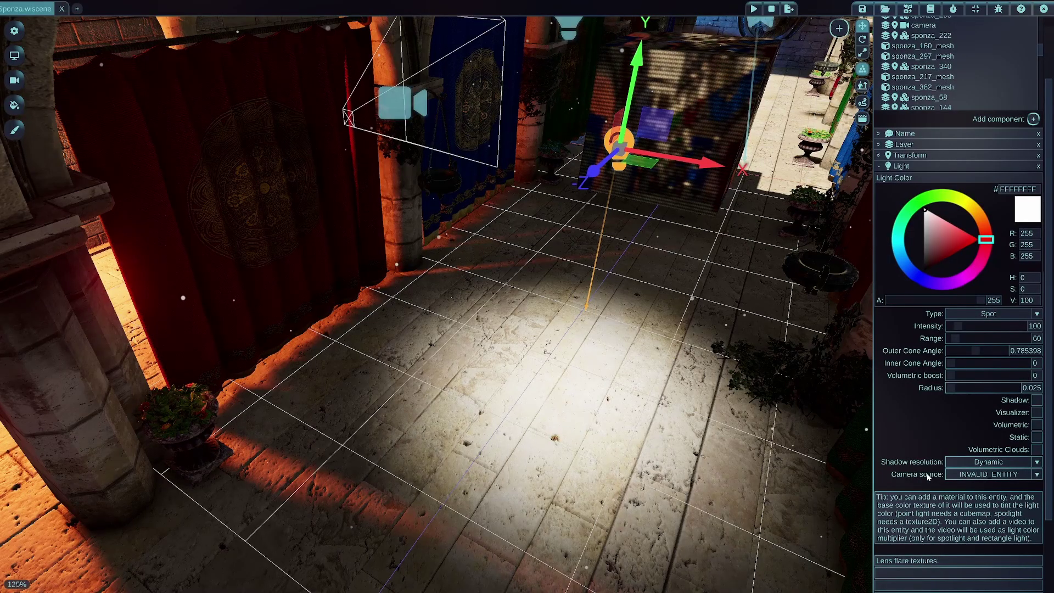
pyautogui.click(956, 476)
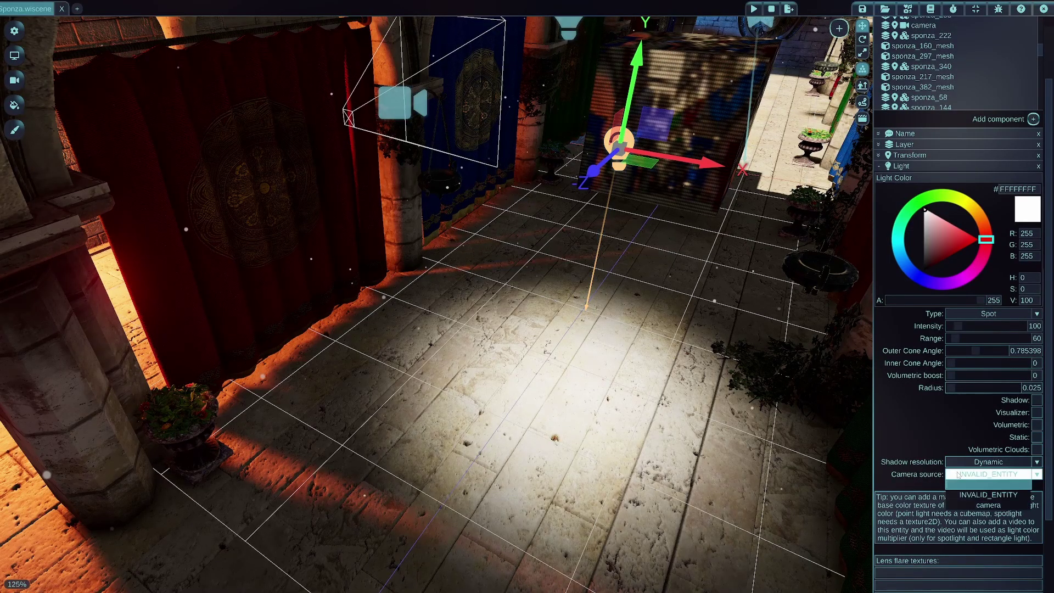
pyautogui.click(977, 506)
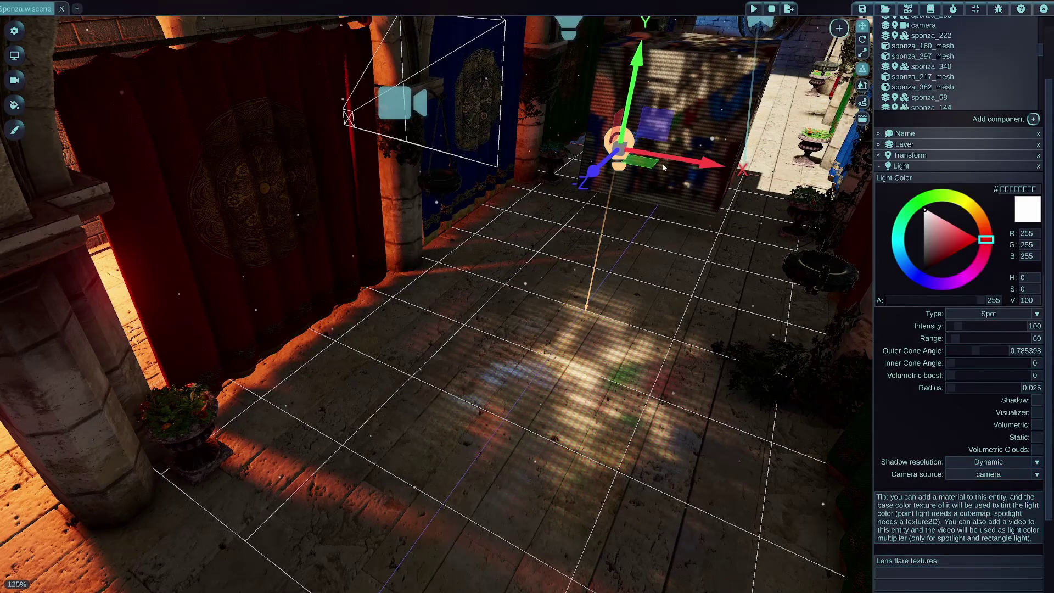
pyautogui.moveTo(655, 127); pyautogui.dragTo(710, 177)
pyautogui.moveTo(634, 224); pyautogui.dragTo(703, 166, button='middle')
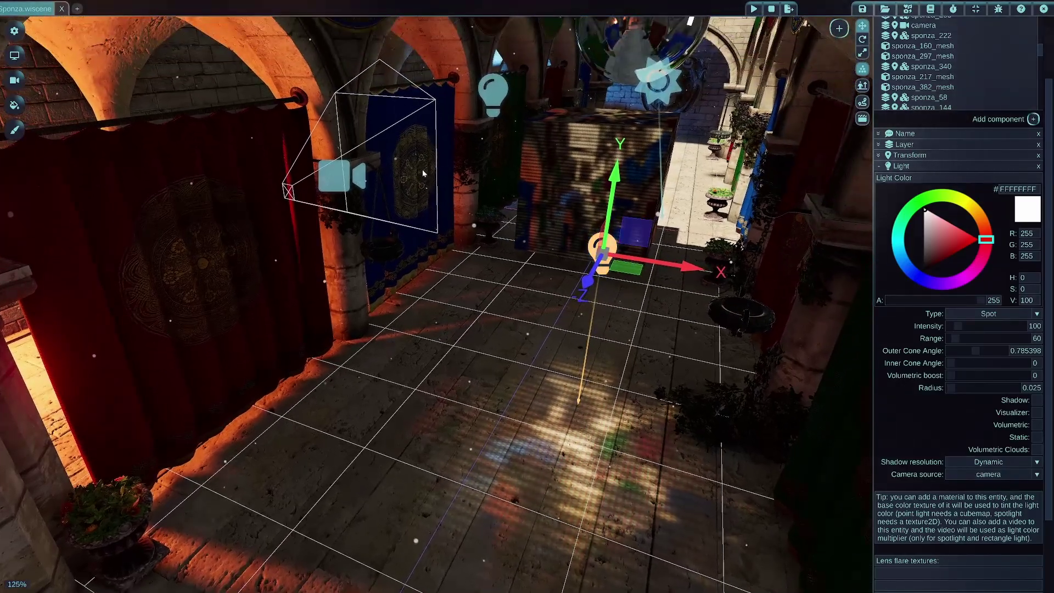
# Step: Select the scene camera and turn off its CRT effect
pyautogui.click(343, 186)
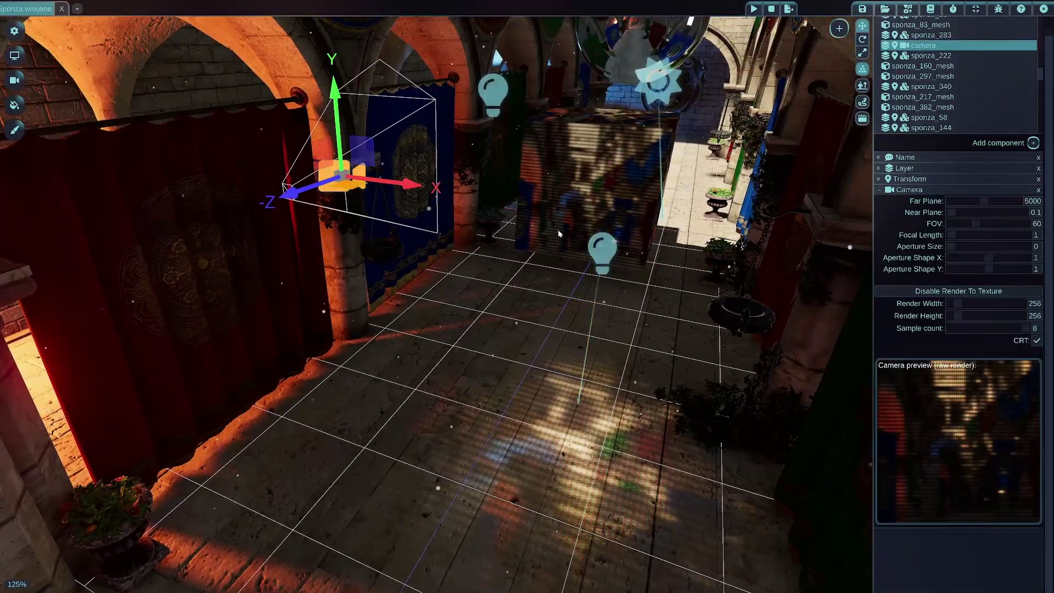
pyautogui.click(1037, 340)
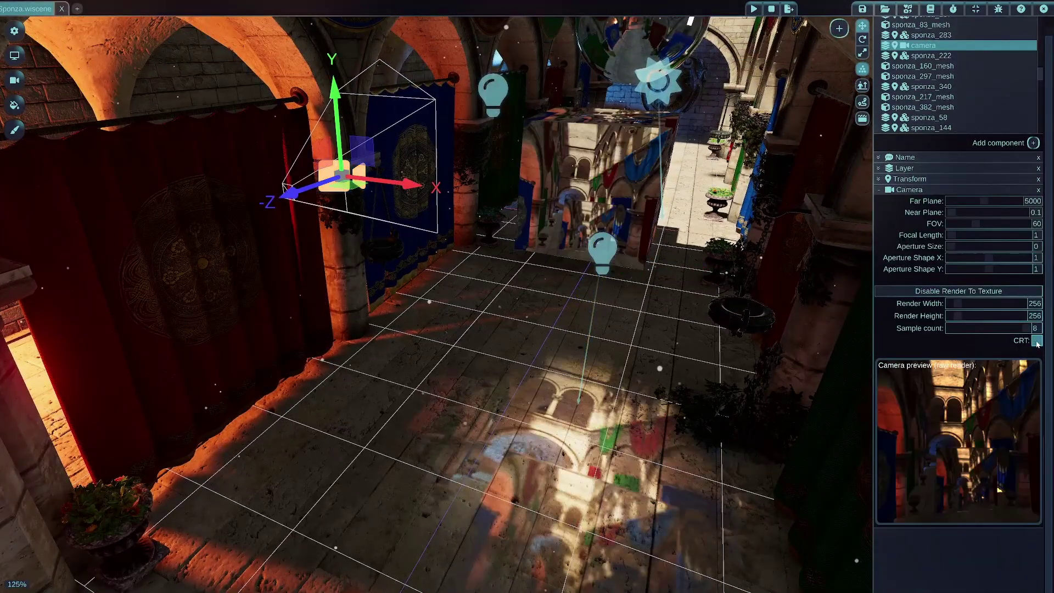
# Step: Select the spot light above the floor, reposition it and rotate it to aim at the red curtain
pyautogui.click(598, 242)
pyautogui.scroll(3, 635, 219)
pyautogui.moveTo(602, 185); pyautogui.dragTo(548, 175)
pyautogui.press('2')
pyautogui.moveTo(587, 100); pyautogui.dragTo(527, 100, button='middle')
pyautogui.moveTo(591, 130); pyautogui.dragTo(829, 196)
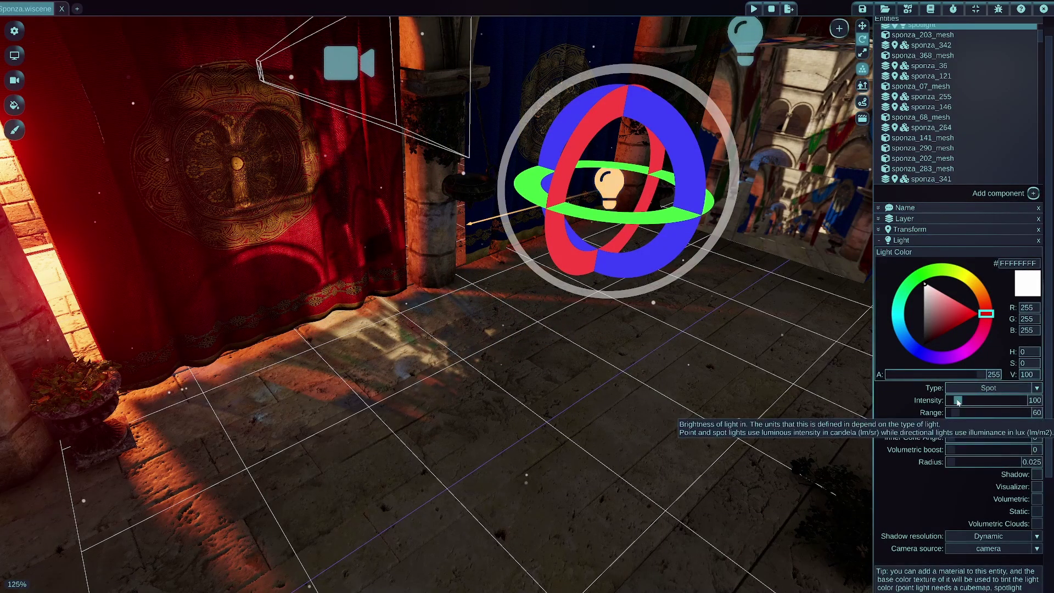
# Step: Set the spot light's intensity to 637.62 and its outer cone angle to 0.706552
pyautogui.moveTo(957, 401); pyautogui.dragTo(995, 400)
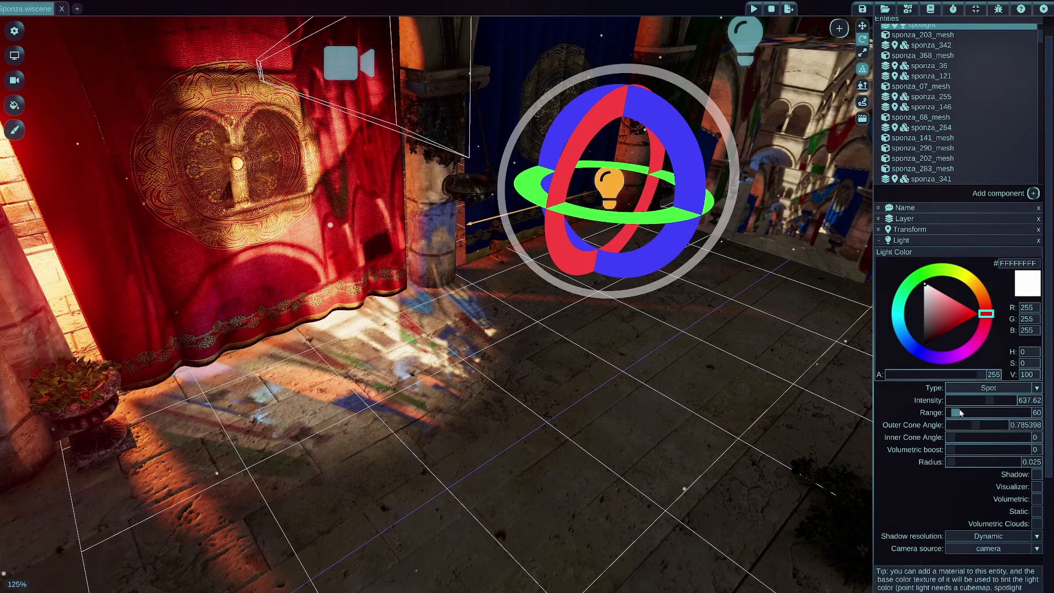
pyautogui.moveTo(975, 431)
pyautogui.mouseDown()
pyautogui.moveTo(908, 426)
pyautogui.moveTo(973, 426)
pyautogui.mouseUp()
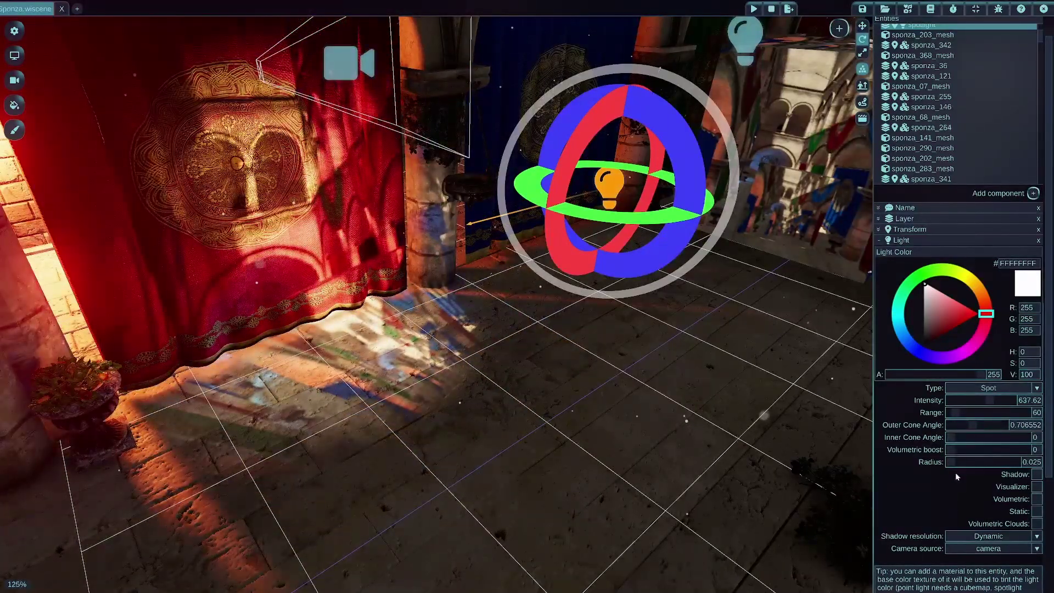
# Step: Move the spot light along the X axis, farther away from the red curtain across the corridor
pyautogui.press('a')
pyautogui.moveTo(686, 389); pyautogui.dragTo(708, 392, button='middle')
pyautogui.press('s')
pyautogui.press('1')
pyautogui.moveTo(667, 211); pyautogui.dragTo(848, 244)
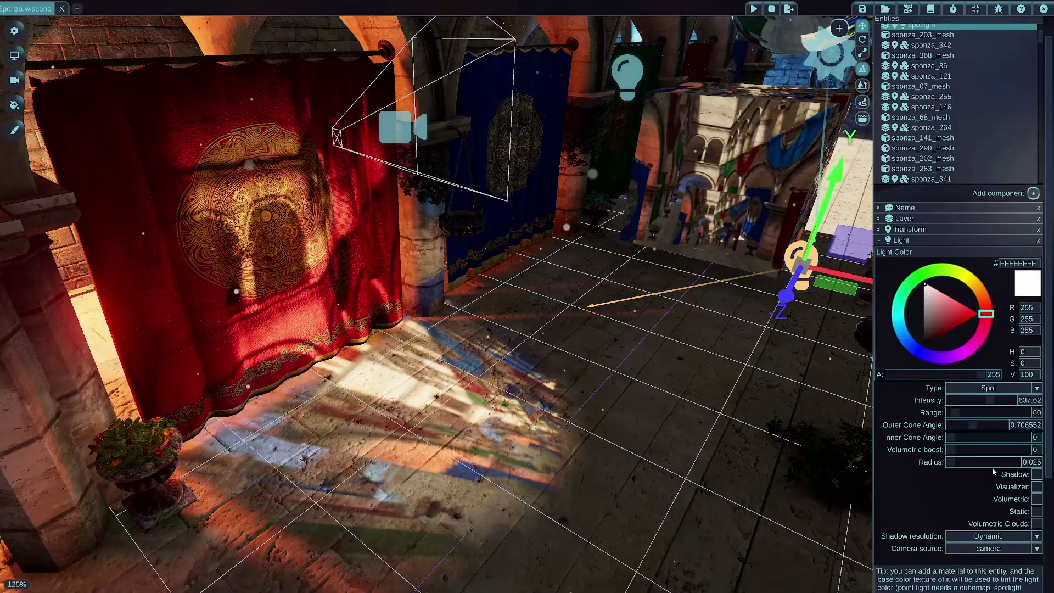
# Step: Make the spot light volumetric and set its volumetric boost to 0.4
pyautogui.click(1036, 499)
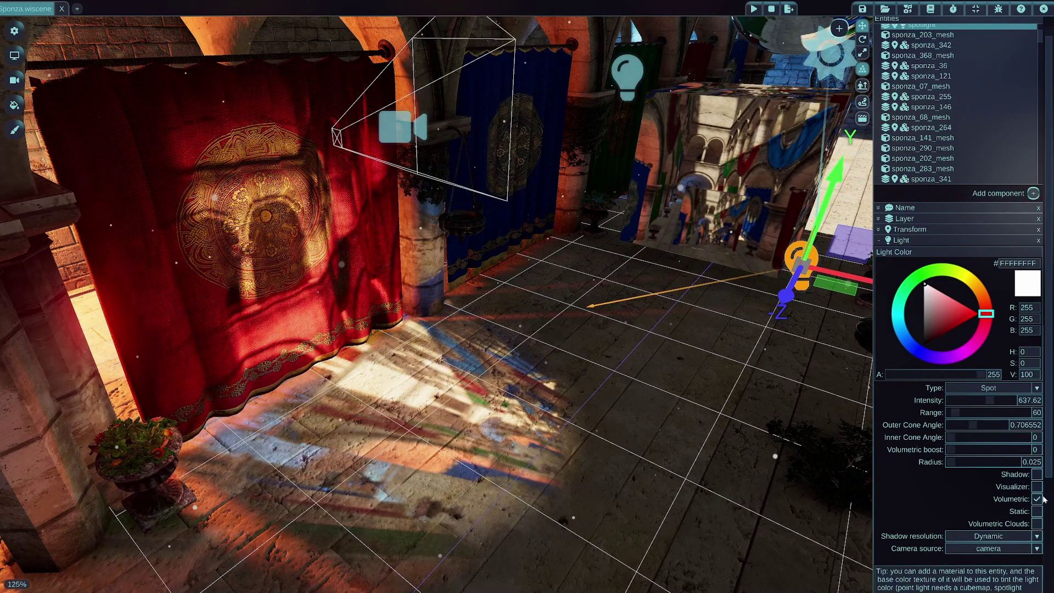
pyautogui.moveTo(519, 328); pyautogui.dragTo(678, 366, button='middle')
pyautogui.press('s')
pyautogui.press('a')
pyautogui.moveTo(520, 328); pyautogui.dragTo(466, 370, button='middle')
pyautogui.press('s')
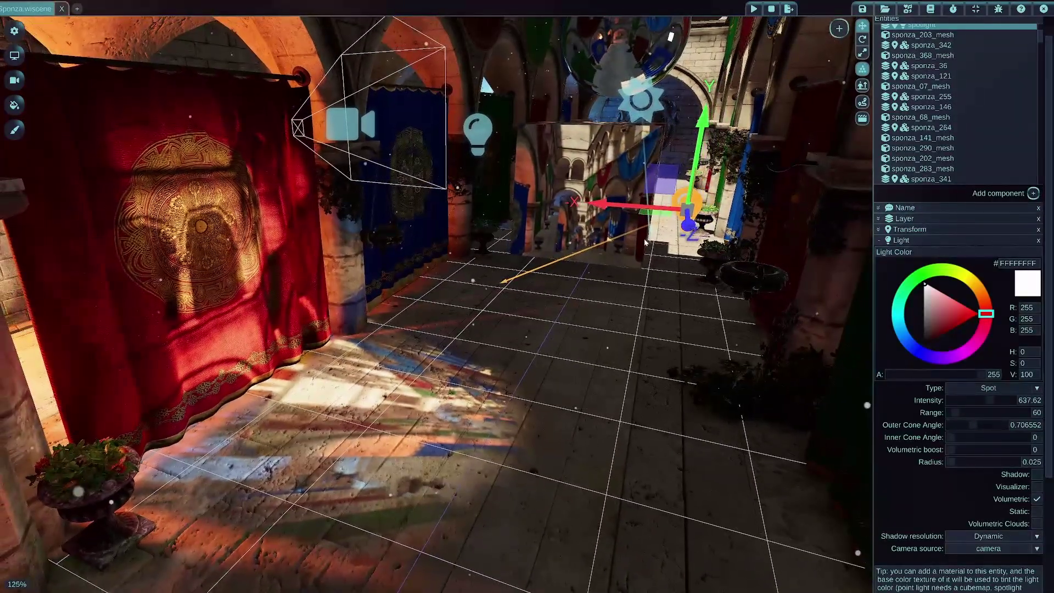
pyautogui.click(952, 450)
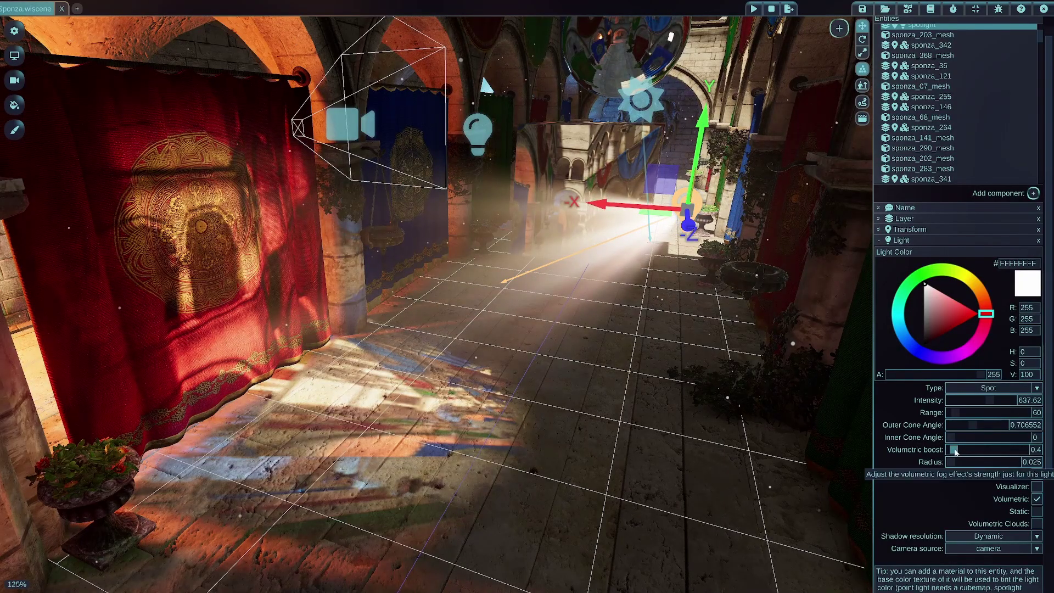
# Step: Set the spot light's volumetric boost to 0.86
pyautogui.moveTo(955, 451); pyautogui.dragTo(955, 451)
pyautogui.press('w')
pyautogui.moveTo(604, 307); pyautogui.dragTo(728, 345, button='middle')
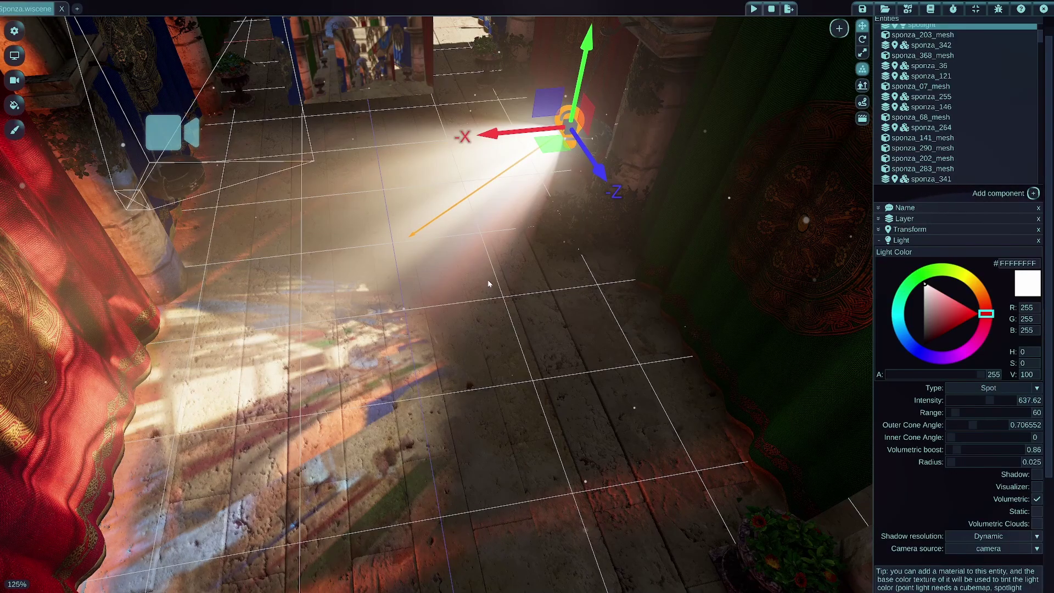
pyautogui.moveTo(496, 300); pyautogui.dragTo(468, 214, button='middle')
pyautogui.press('s')
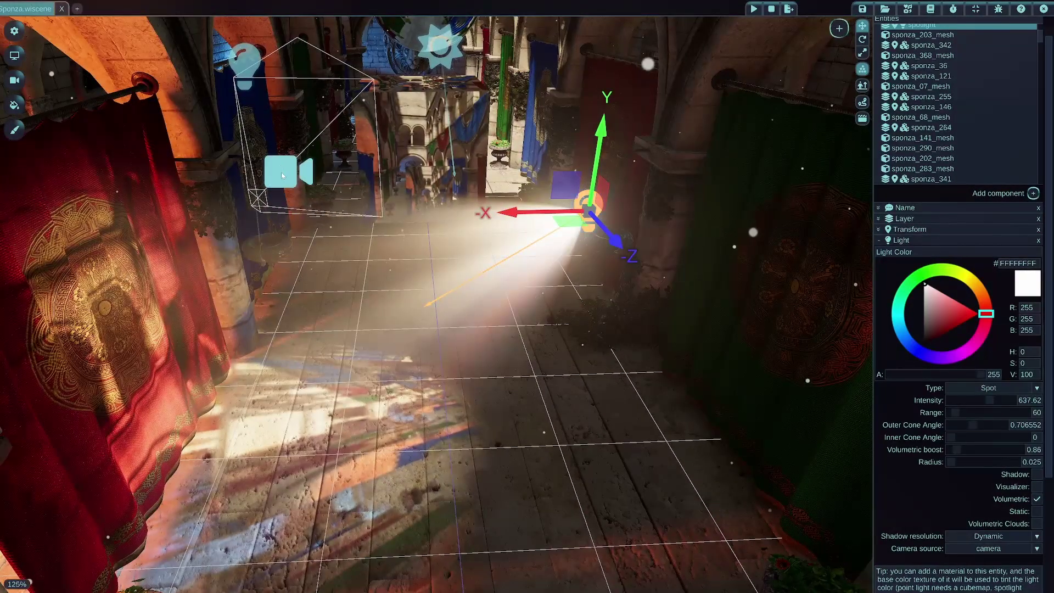
# Step: Select the camera and move it around the corridor, leaving it raised above the floor between the red and blue curtains
pyautogui.click(284, 175)
pyautogui.moveTo(312, 149); pyautogui.dragTo(334, 142)
pyautogui.moveTo(386, 197); pyautogui.dragTo(450, 157)
pyautogui.moveTo(402, 217); pyautogui.dragTo(346, 242)
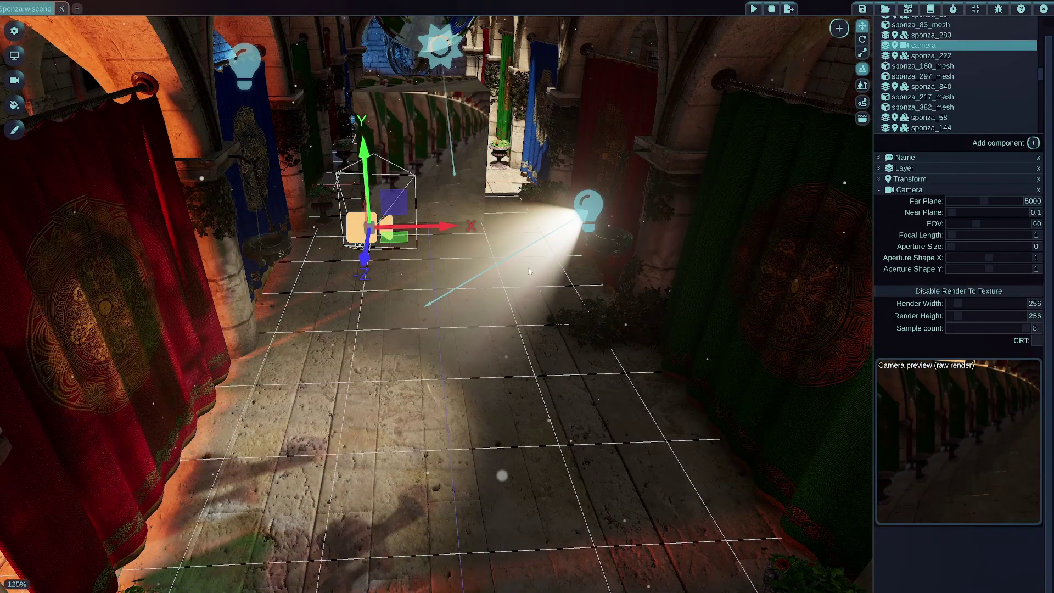
pyautogui.moveTo(562, 269); pyautogui.dragTo(514, 278, button='middle')
pyautogui.moveTo(560, 262); pyautogui.dragTo(563, 265, button='right')
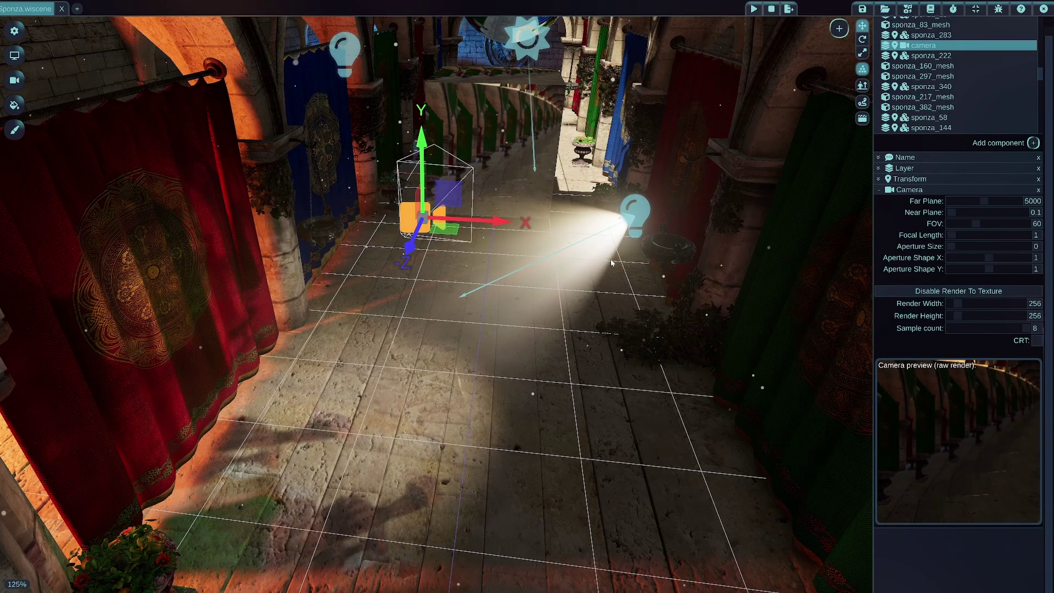
pyautogui.moveTo(446, 228); pyautogui.dragTo(371, 265)
pyautogui.moveTo(338, 187); pyautogui.dragTo(334, 139)
# Step: Add a plane and move it onto the corridor floor in the spot light's beam
pyautogui.click(838, 28)
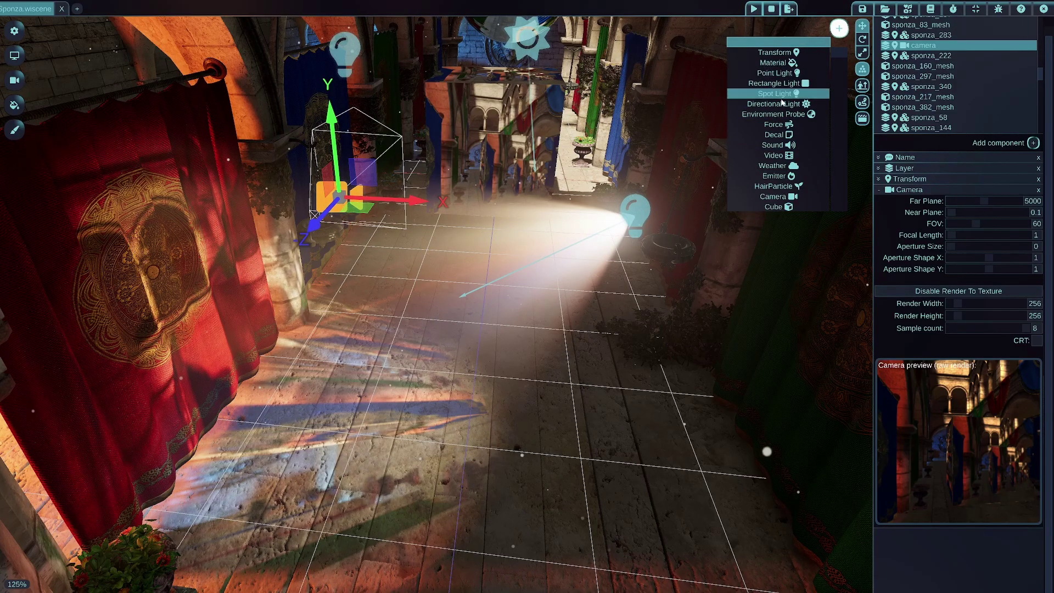
pyautogui.click(797, 207)
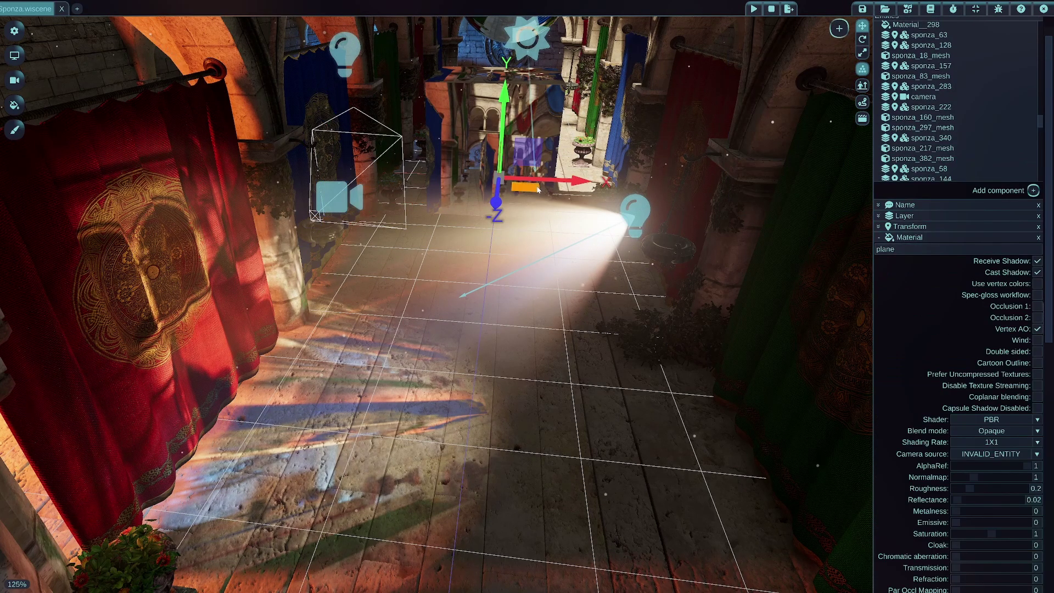
pyautogui.moveTo(537, 188); pyautogui.dragTo(478, 246)
pyautogui.moveTo(501, 340); pyautogui.dragTo(455, 351)
# Step: Turn the spot light's volumetric effect off and on again, and set its camera source to INVALID_ENTITY
pyautogui.click(646, 217)
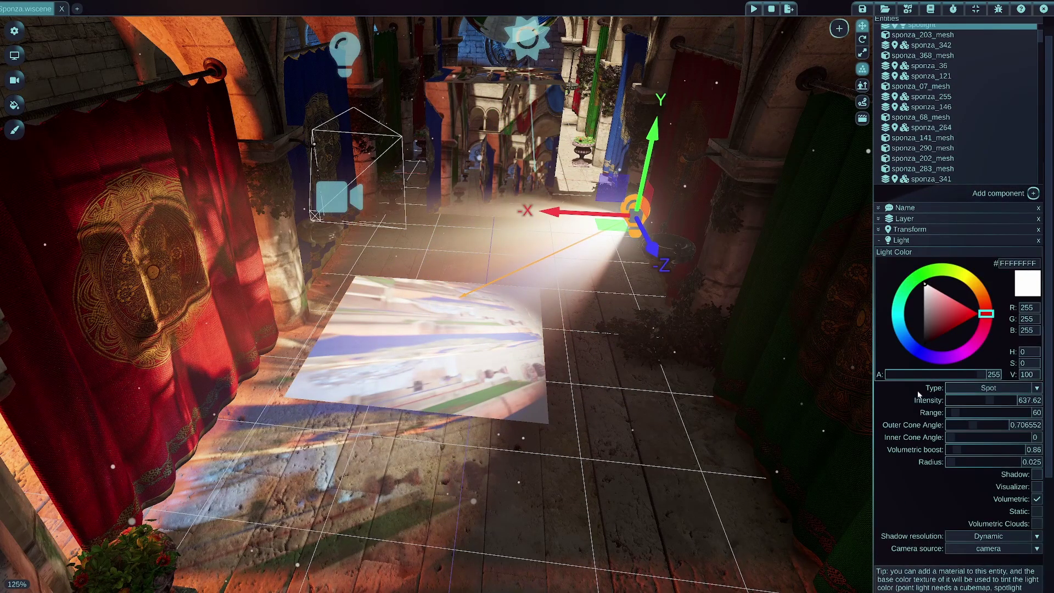
pyautogui.click(1036, 499)
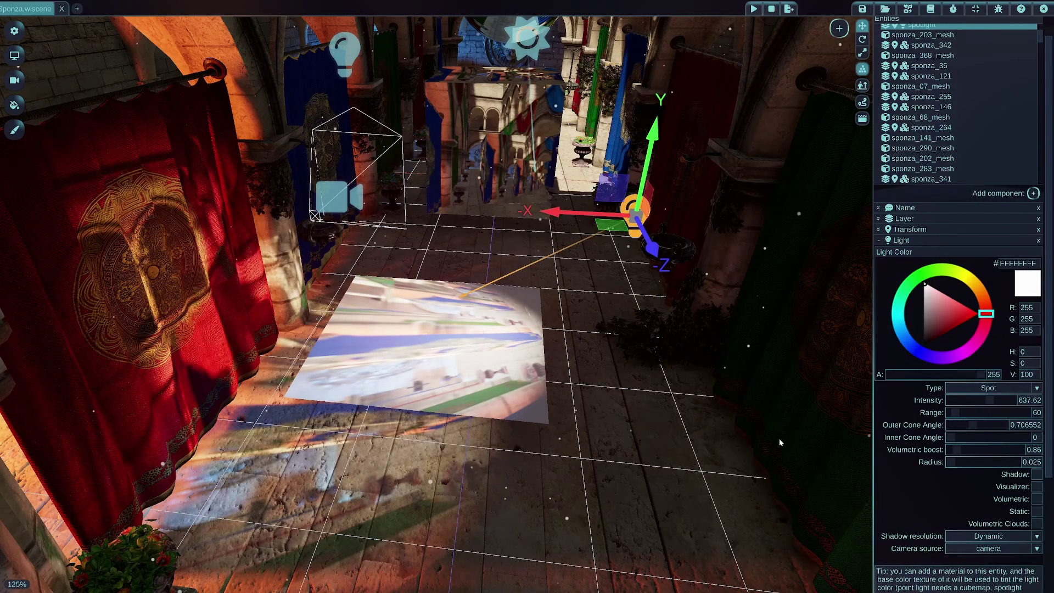
pyautogui.click(1036, 499)
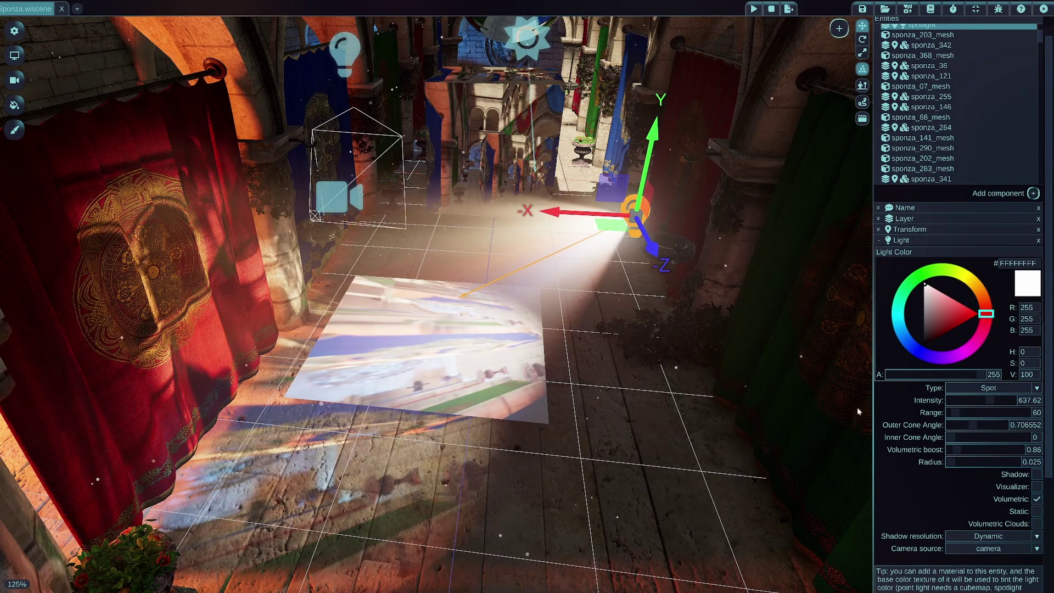
pyautogui.click(987, 549)
pyautogui.click(987, 570)
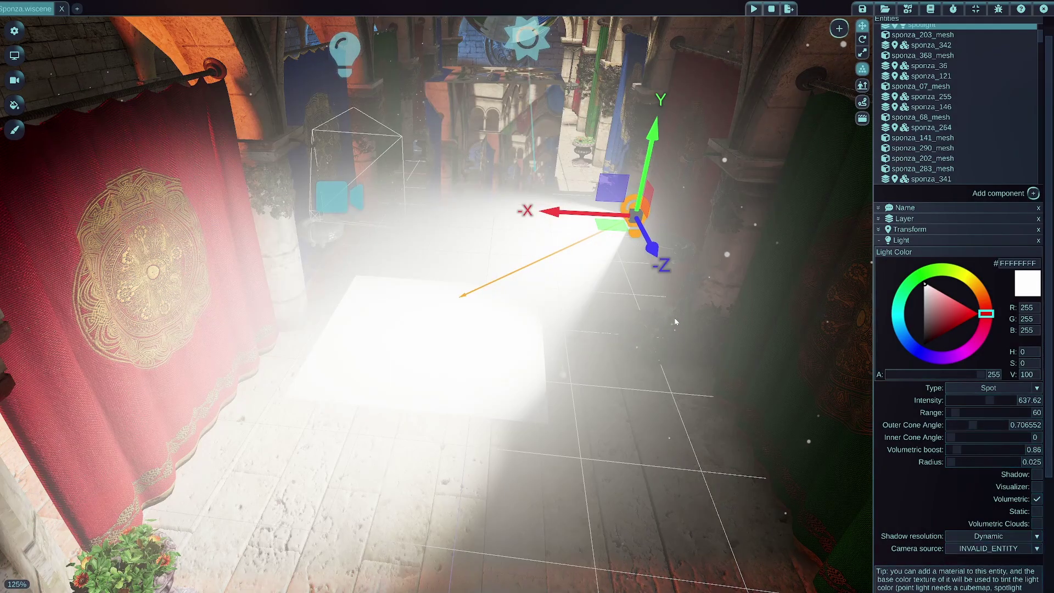
# Step: Raise the plane above the floor and rotate it about the Z axis so it tilts across the spot light's beam
pyautogui.click(425, 354)
pyautogui.moveTo(443, 329); pyautogui.dragTo(467, 274)
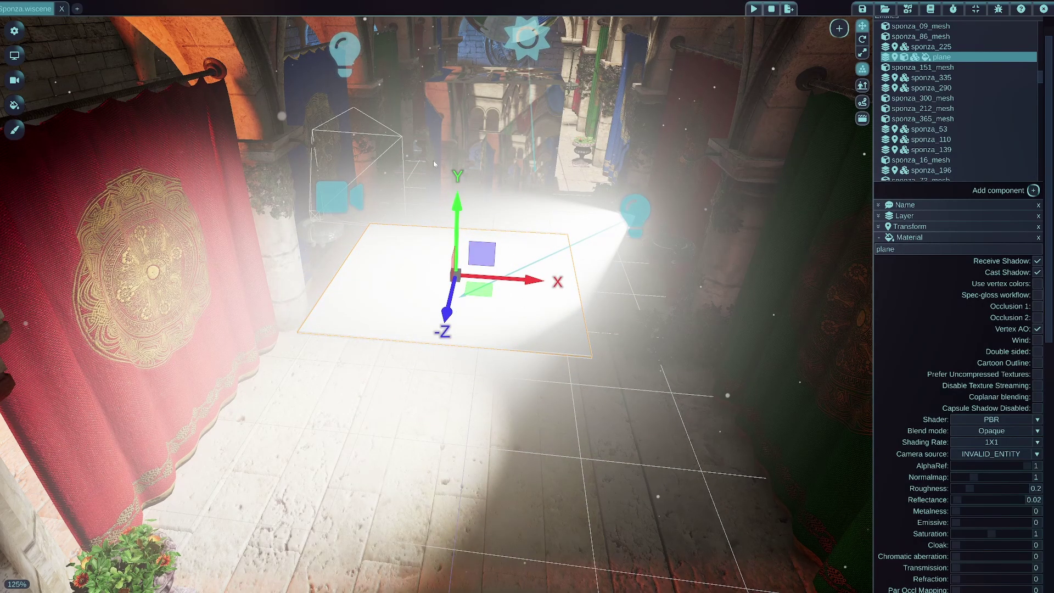
pyautogui.press('2')
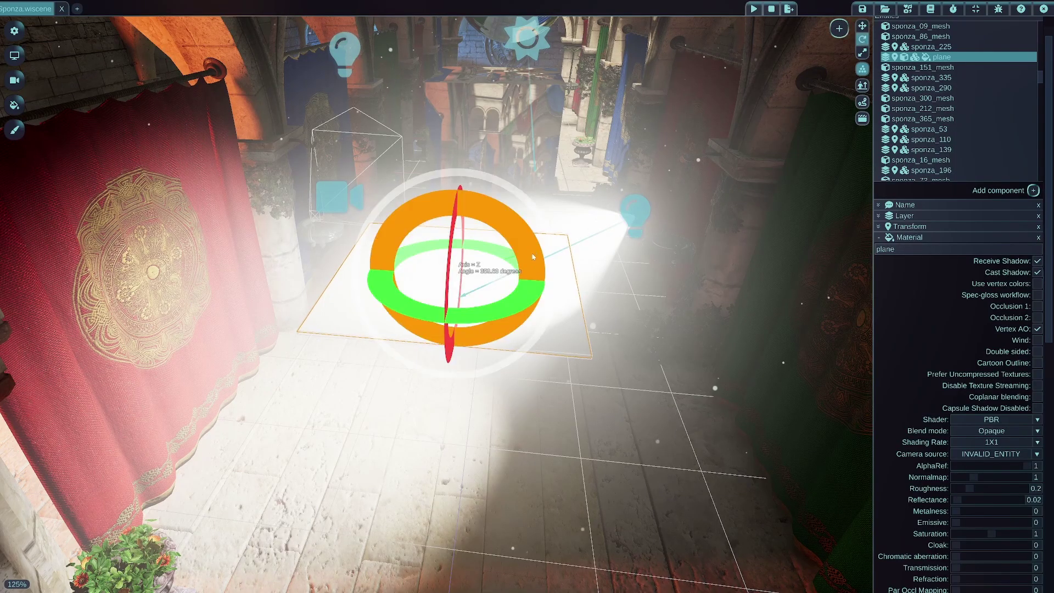
pyautogui.moveTo(532, 254); pyautogui.dragTo(533, 316)
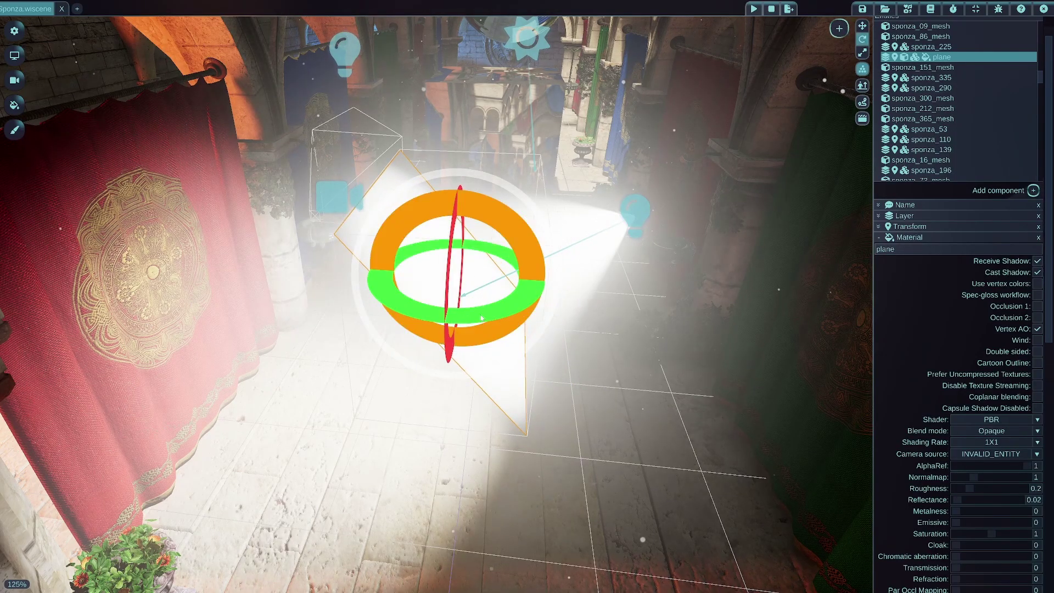
pyautogui.press('1')
pyautogui.moveTo(467, 296); pyautogui.dragTo(482, 303)
# Step: Enable shadows on the spot light and move the tilted plane slightly closer to it
pyautogui.click(620, 231)
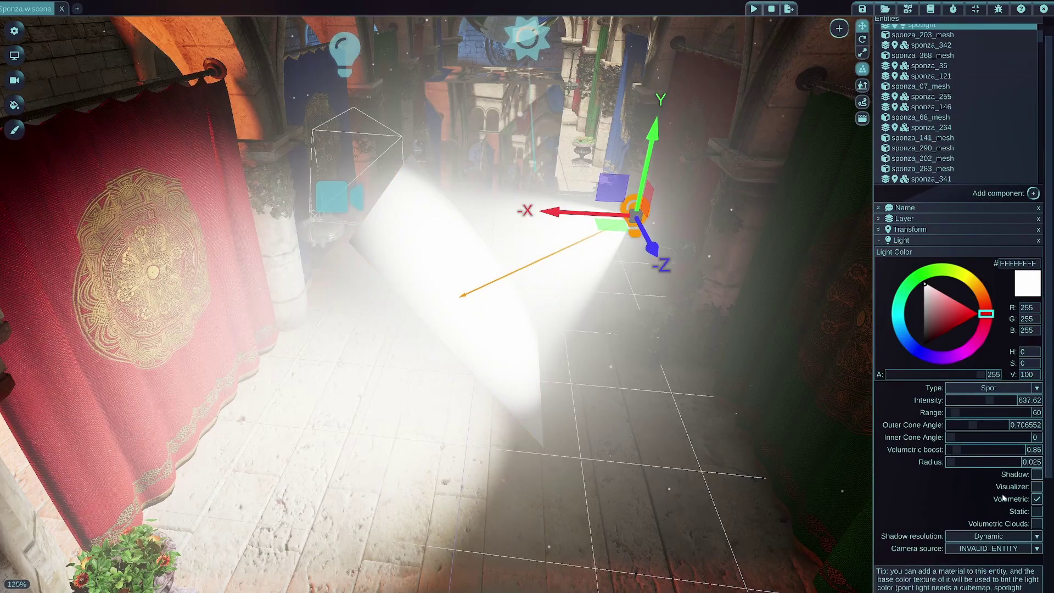
pyautogui.click(1036, 474)
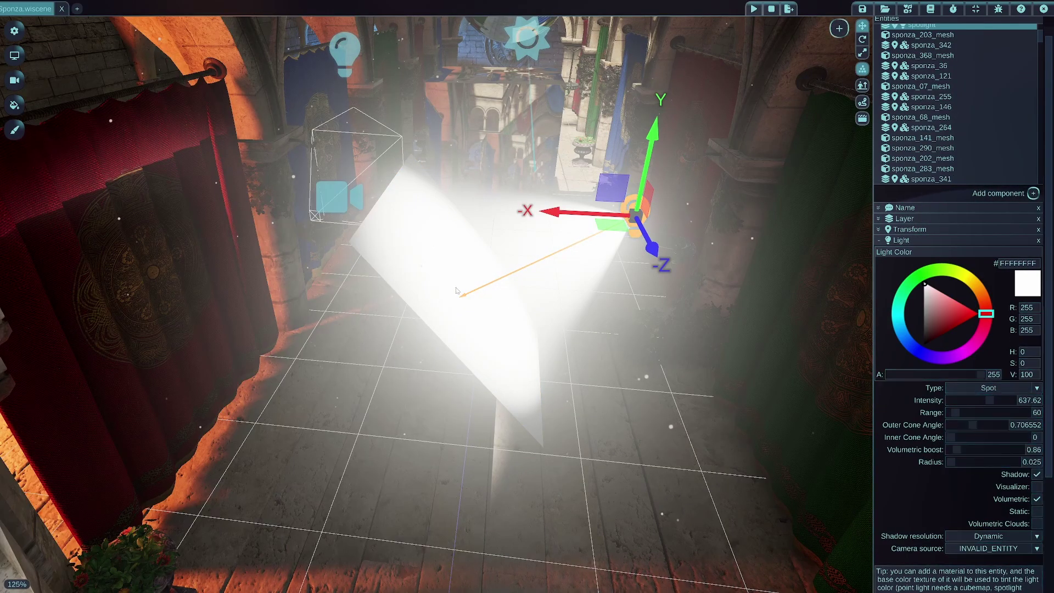
pyautogui.click(408, 259)
pyautogui.moveTo(490, 303); pyautogui.dragTo(510, 293)
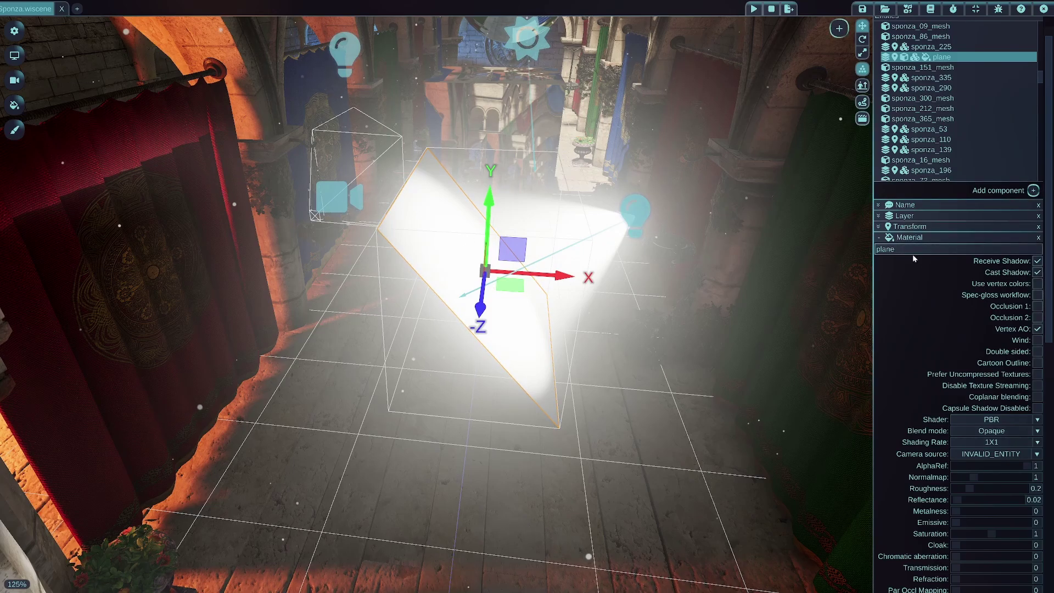
# Step: Set the plane material's camera source to camera and shift the plane horizontally within the light beam
pyautogui.click(989, 455)
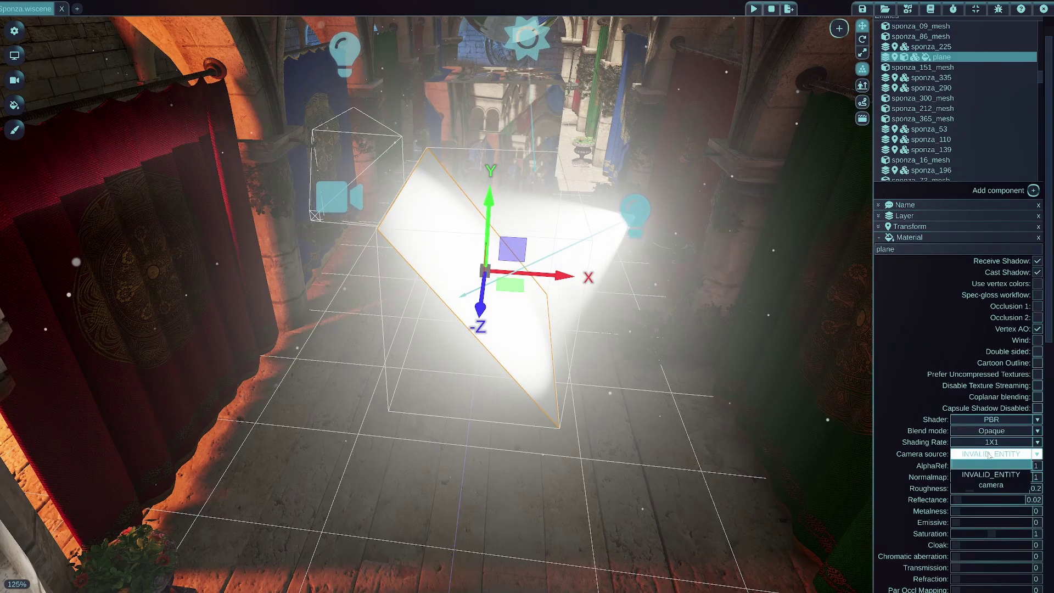
pyautogui.click(992, 485)
pyautogui.moveTo(499, 195); pyautogui.dragTo(636, 333, button='middle')
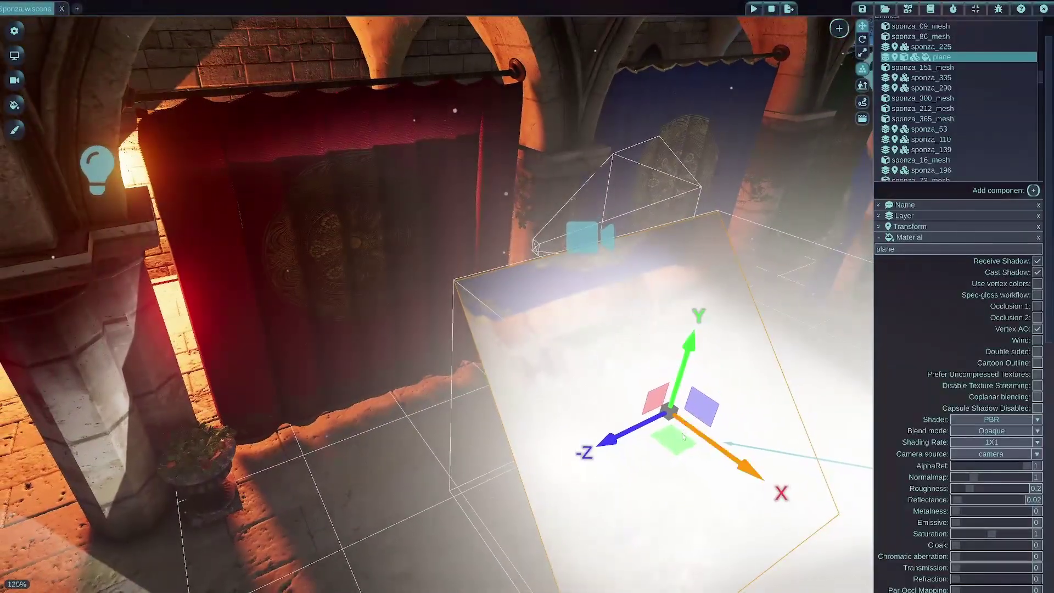
pyautogui.moveTo(678, 439); pyautogui.dragTo(511, 338)
pyautogui.moveTo(511, 338); pyautogui.dragTo(587, 352, button='middle')
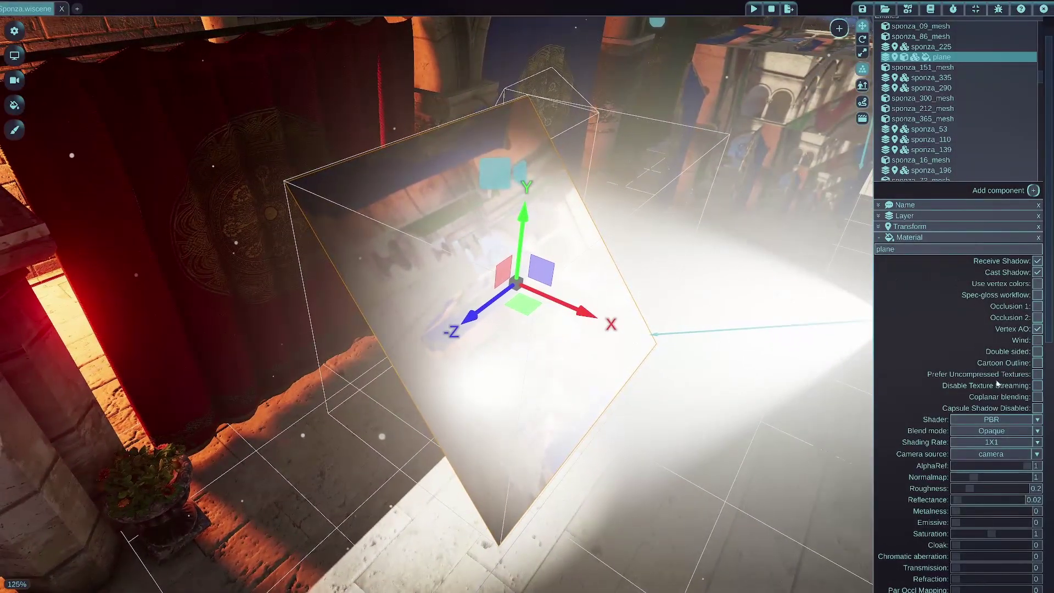
# Step: Set the plane material's transmission to 1
pyautogui.scroll(-3, 918, 436)
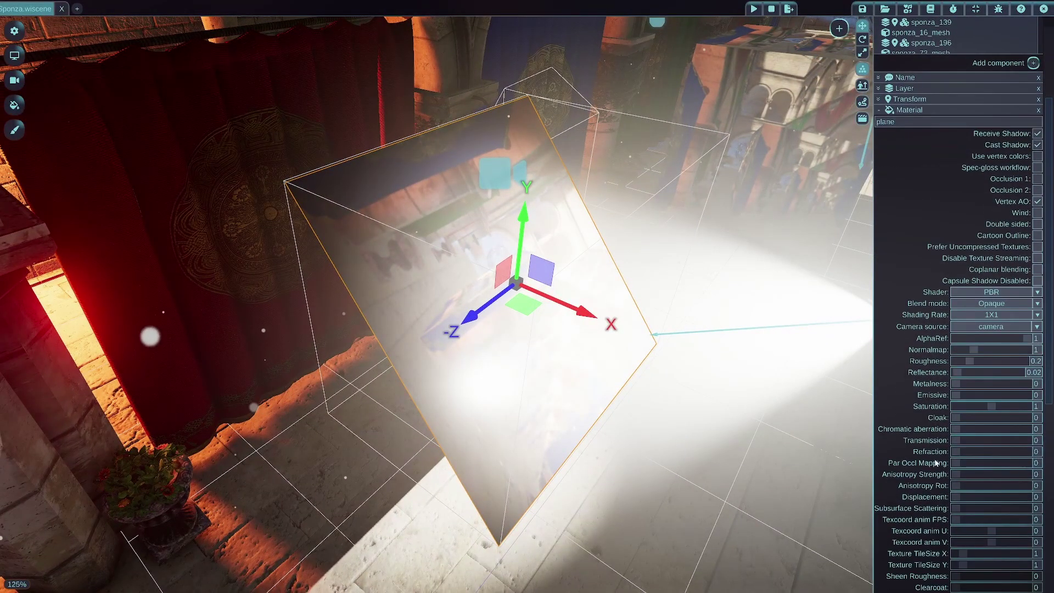
pyautogui.click(956, 441)
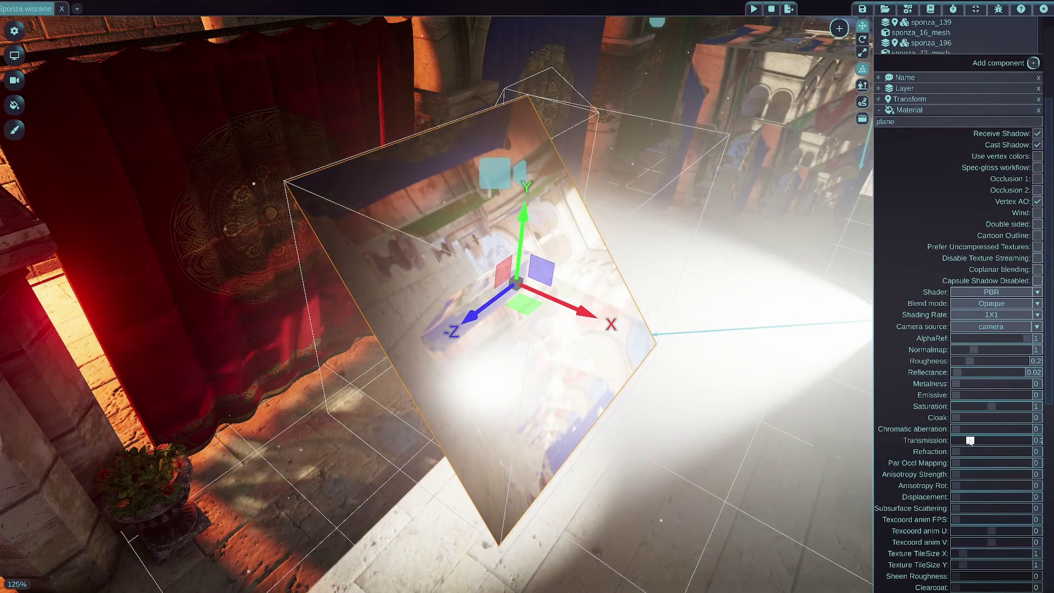
pyautogui.moveTo(971, 440); pyautogui.dragTo(956, 439)
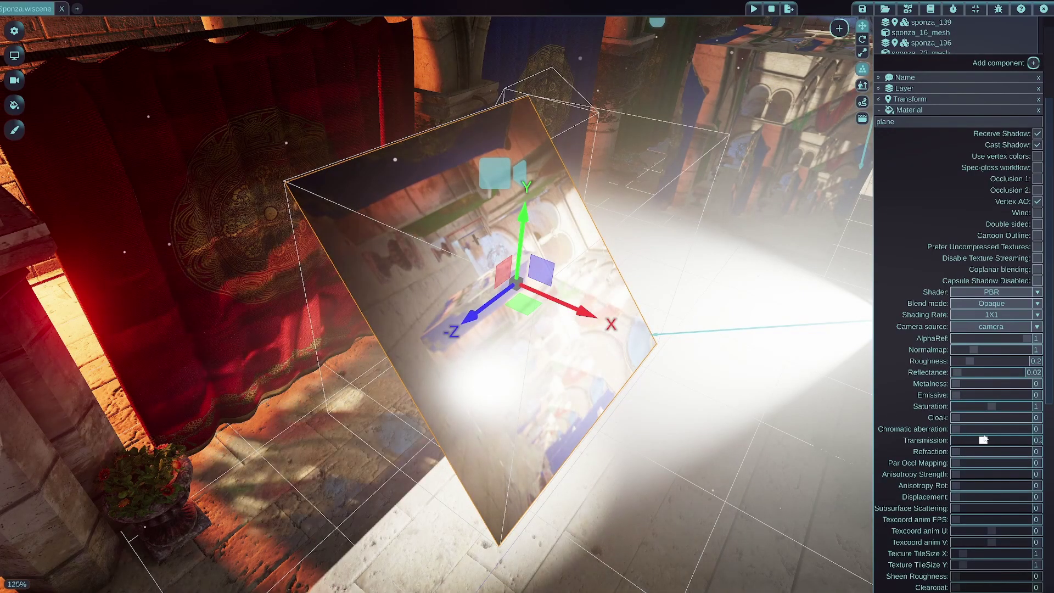
pyautogui.moveTo(984, 439); pyautogui.dragTo(1046, 442)
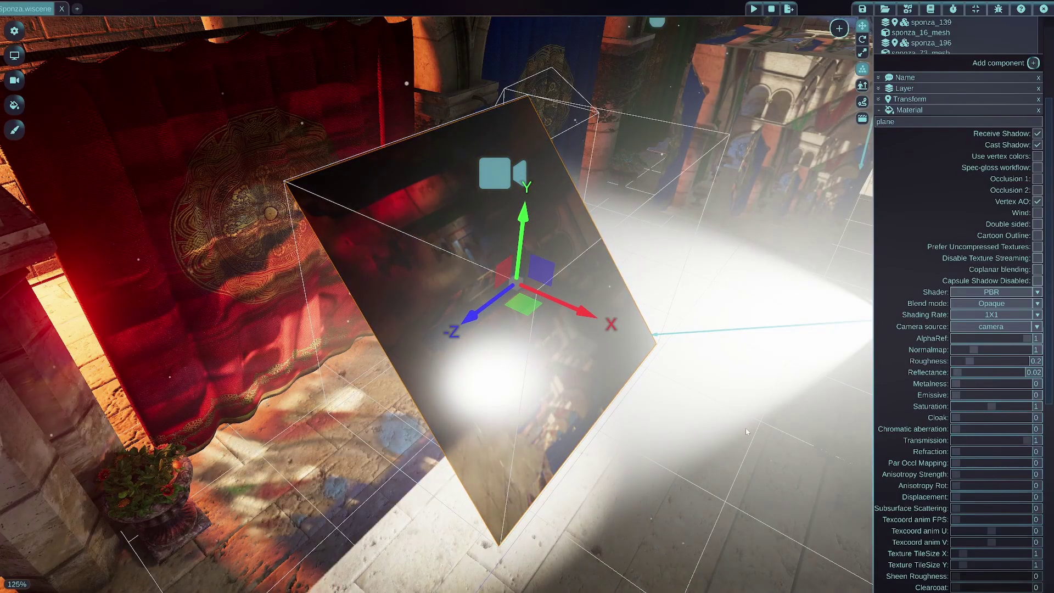
# Step: Move the transmissive plane closer to the spot light and adjust its height so the beam passes through it
pyautogui.moveTo(561, 372); pyautogui.dragTo(538, 360, button='right')
pyautogui.moveTo(523, 279); pyautogui.dragTo(662, 253)
pyautogui.moveTo(527, 393); pyautogui.dragTo(459, 275, button='right')
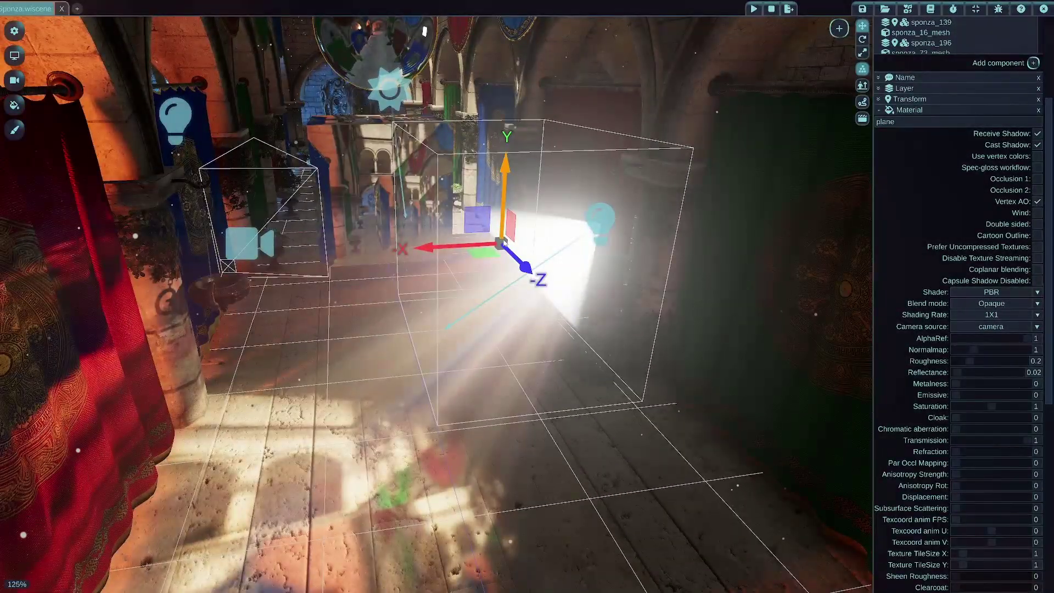
pyautogui.moveTo(501, 244)
pyautogui.mouseDown()
pyautogui.moveTo(483, 219)
pyautogui.moveTo(546, 267)
pyautogui.moveTo(540, 244)
pyautogui.moveTo(552, 230)
pyautogui.moveTo(501, 254)
pyautogui.mouseUp()
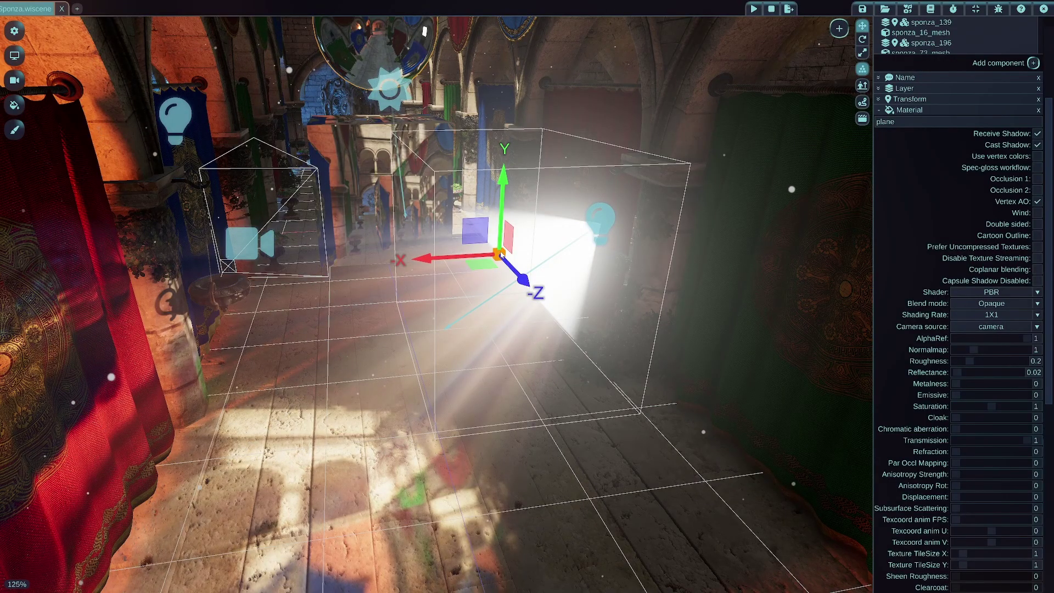
pyautogui.moveTo(476, 233); pyautogui.dragTo(484, 253)
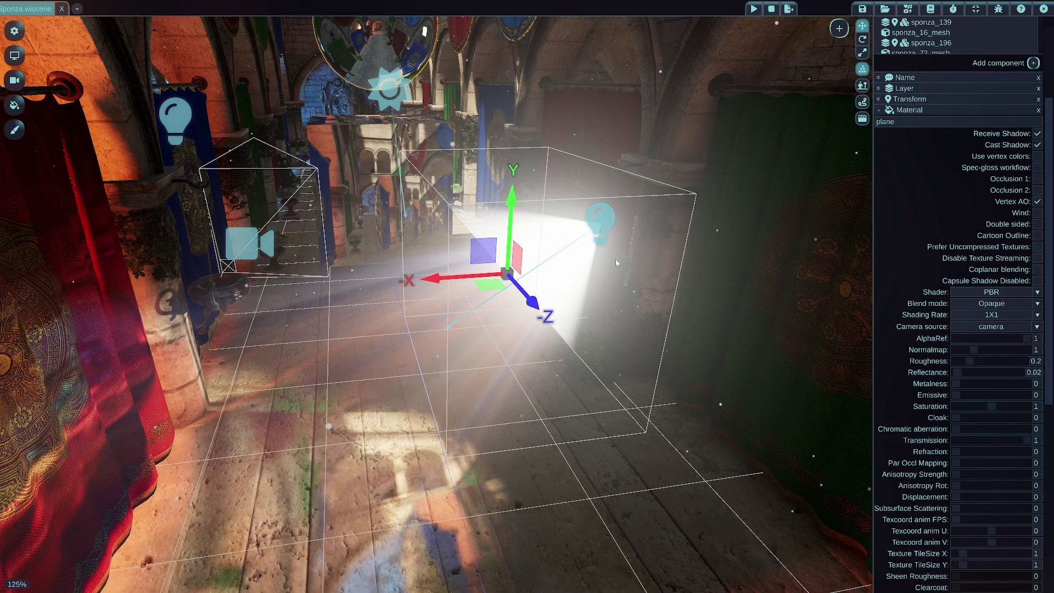
# Step: Slide the plane away from the spot light's beam and back in front of the light to vary the projected image
pyautogui.moveTo(615, 263); pyautogui.dragTo(615, 263, button='middle')
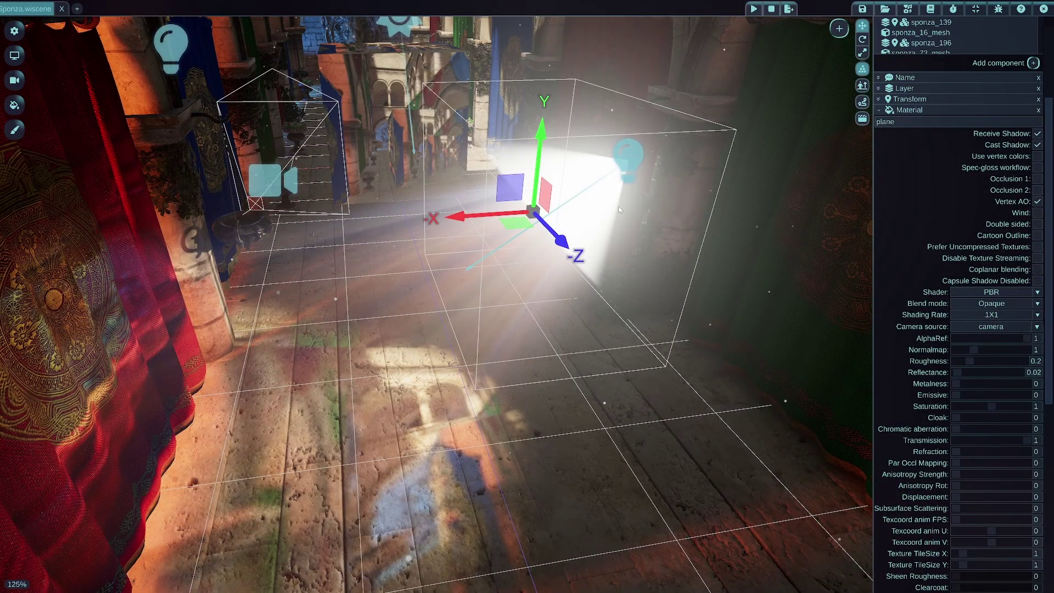
pyautogui.moveTo(537, 209); pyautogui.dragTo(470, 134)
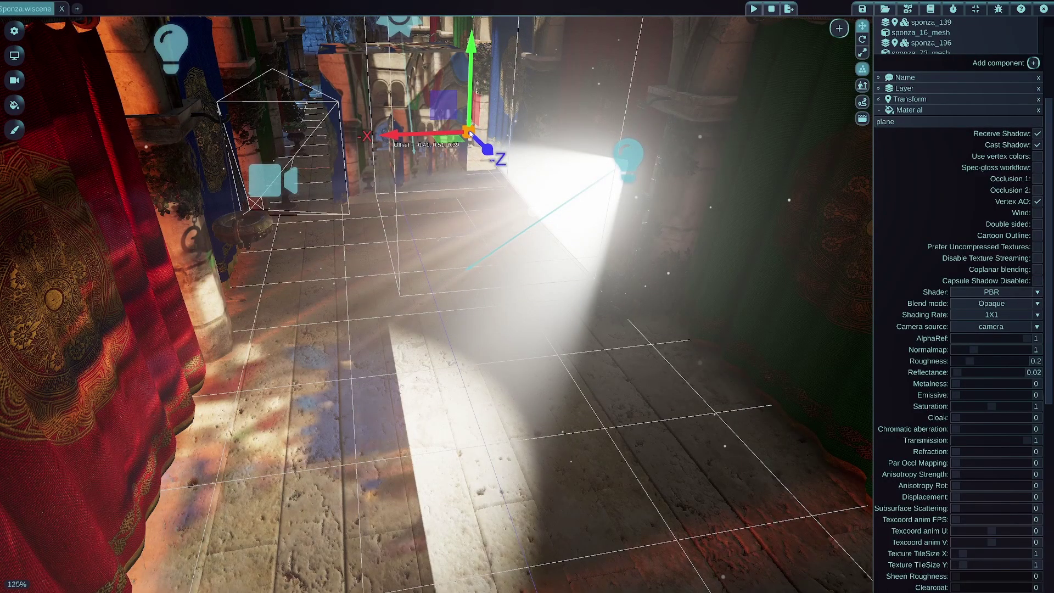
pyautogui.moveTo(470, 134); pyautogui.dragTo(474, 137)
pyautogui.moveTo(531, 162); pyautogui.dragTo(474, 104, button='middle')
pyautogui.press('q')
pyautogui.press('d')
pyautogui.moveTo(493, 125); pyautogui.dragTo(535, 183)
pyautogui.press('e')
pyautogui.moveTo(561, 182); pyautogui.dragTo(543, 197, button='right')
pyautogui.press('w')
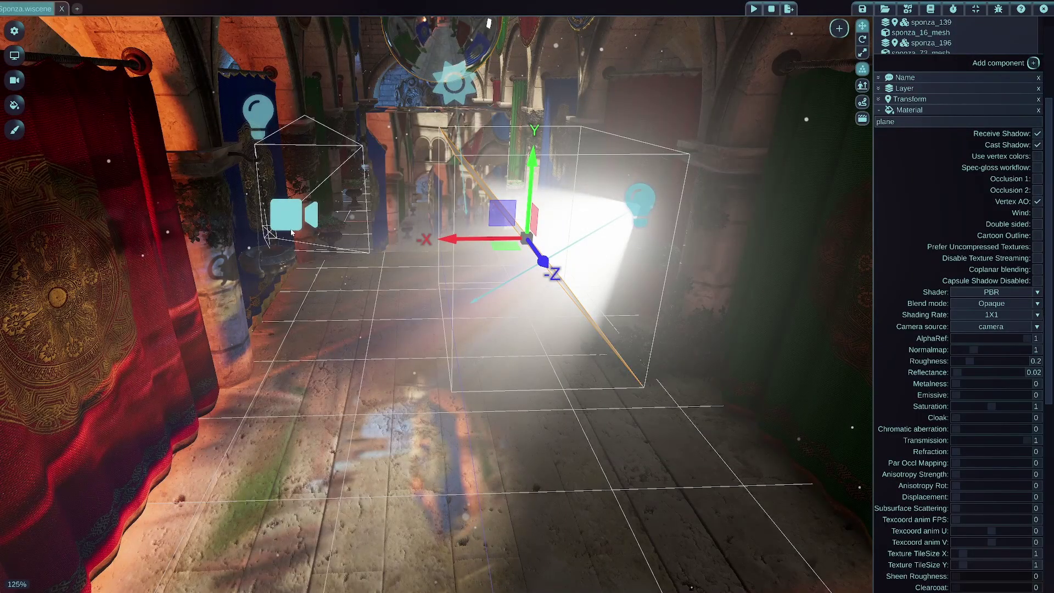
# Step: Select the spot light and examine the light projected through the plane onto the corridor floor
pyautogui.click(642, 215)
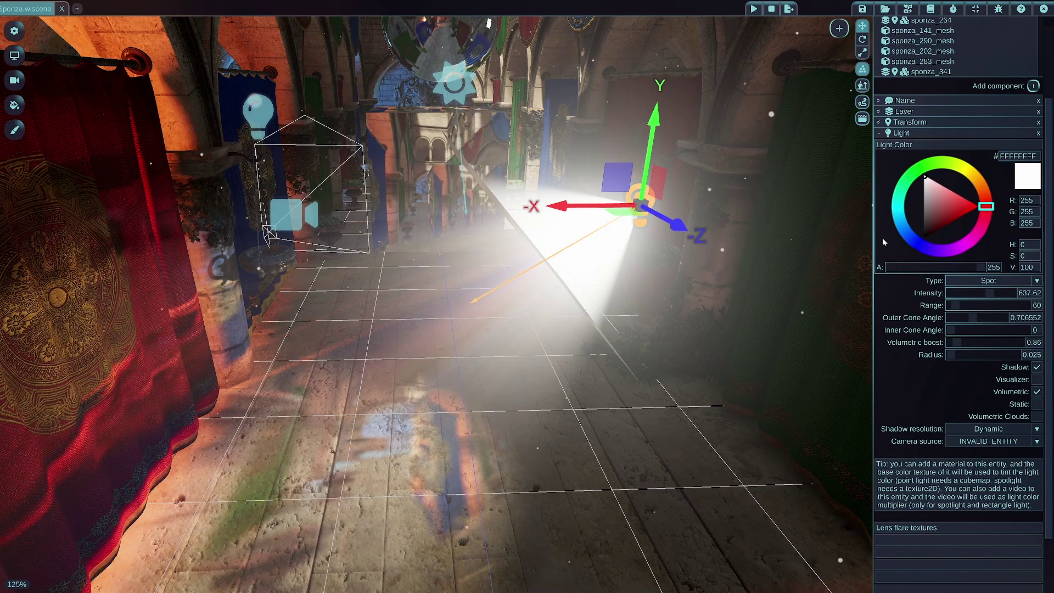
pyautogui.moveTo(437, 297); pyautogui.dragTo(368, 337, button='middle')
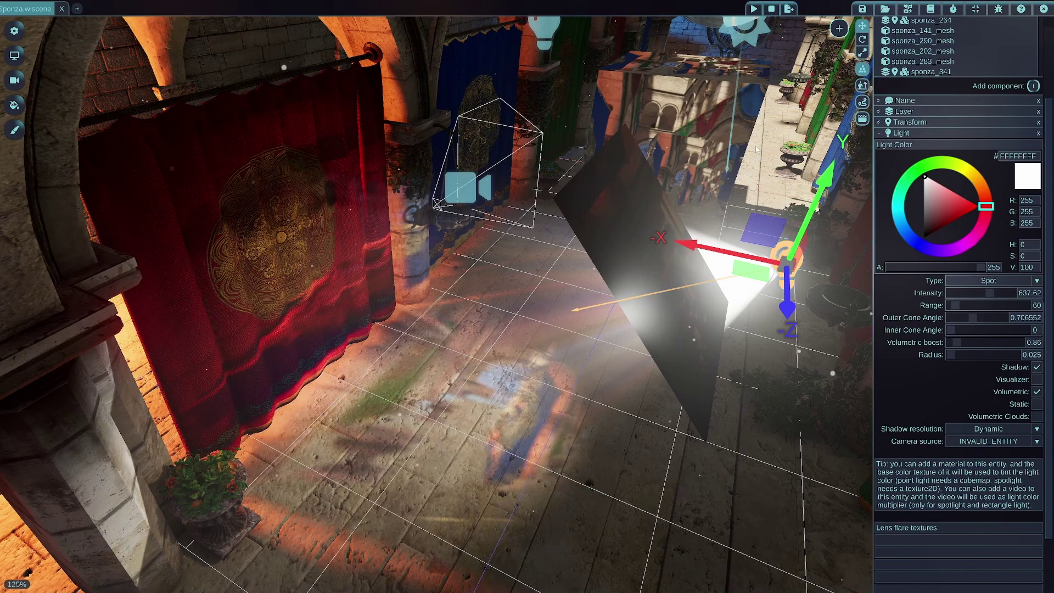
pyautogui.click(907, 11)
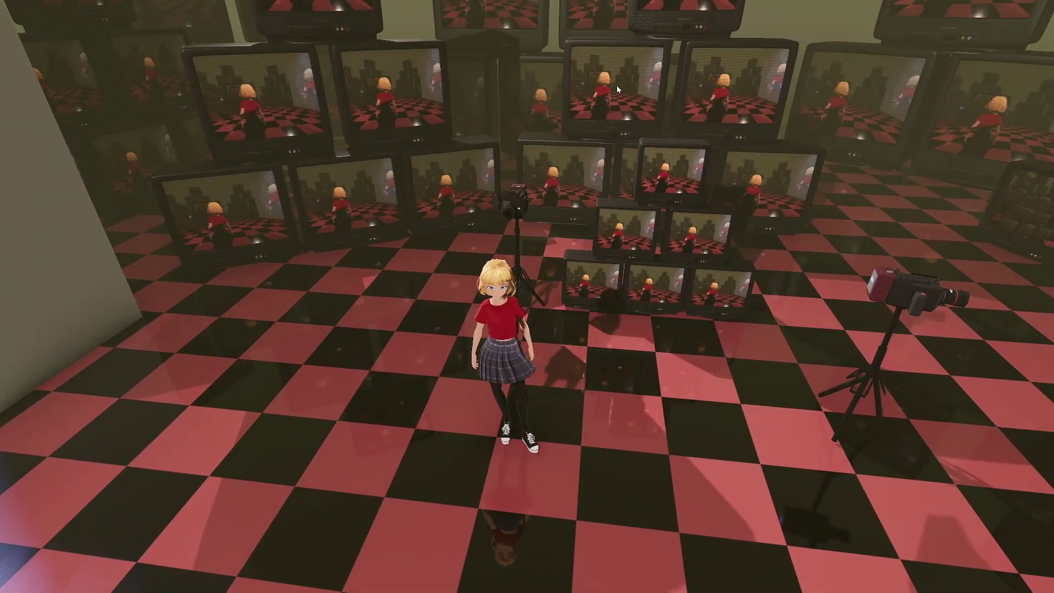
pyautogui.press('w')
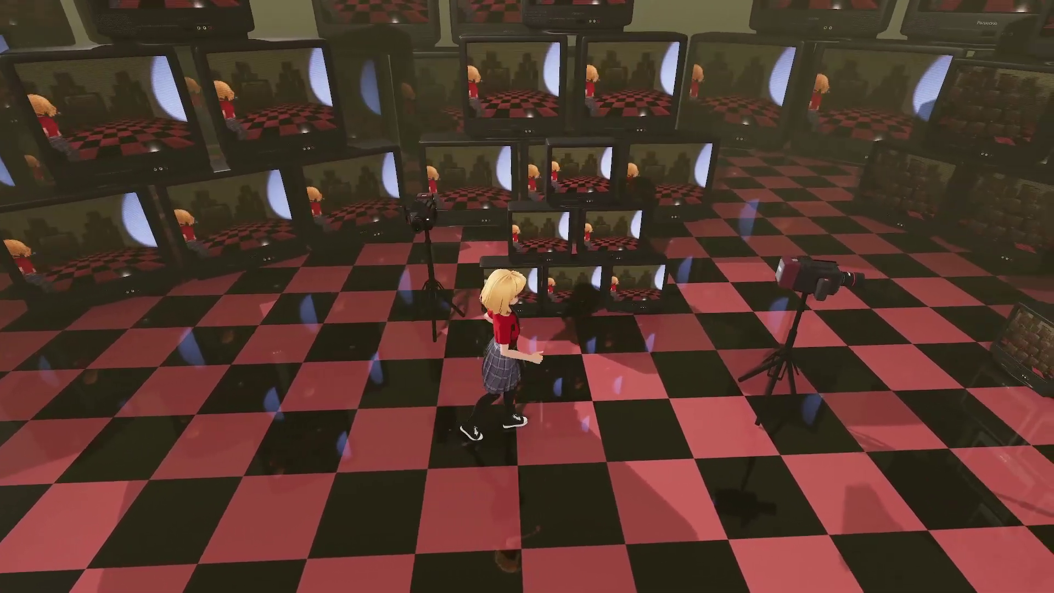
pyautogui.press('d')
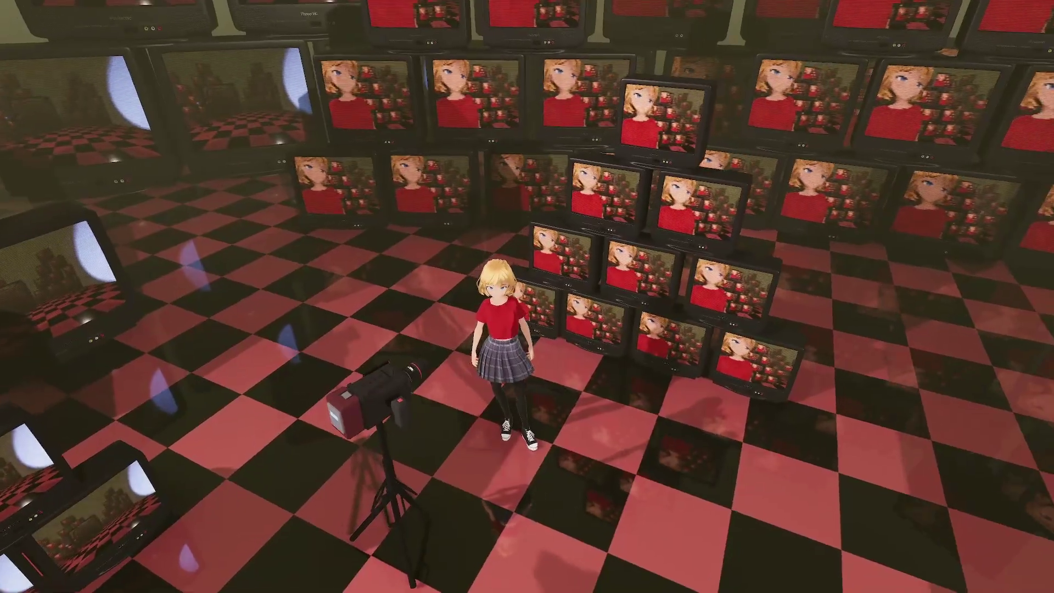
pyautogui.press('w')
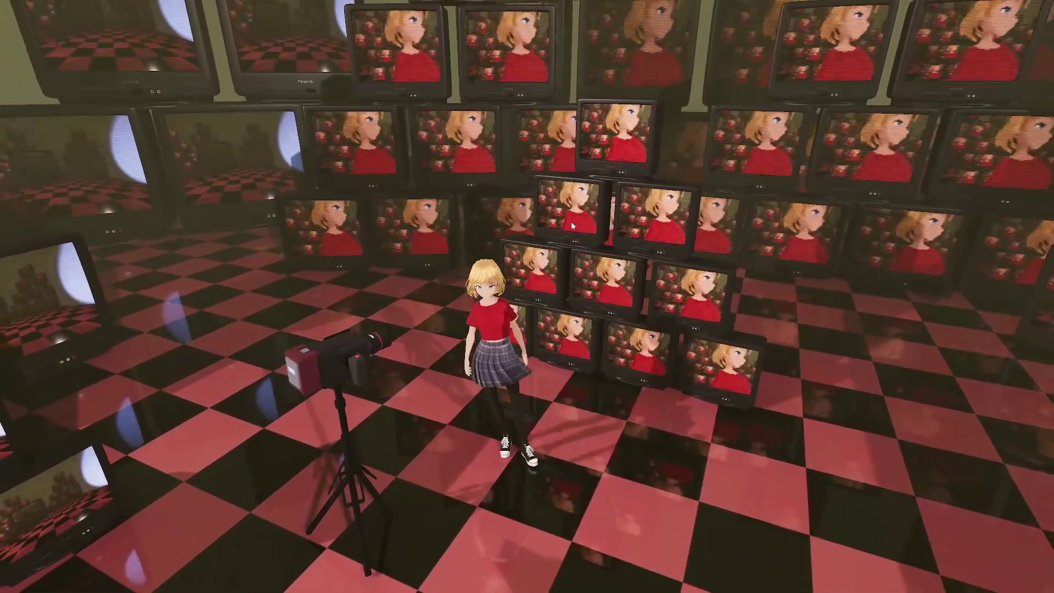